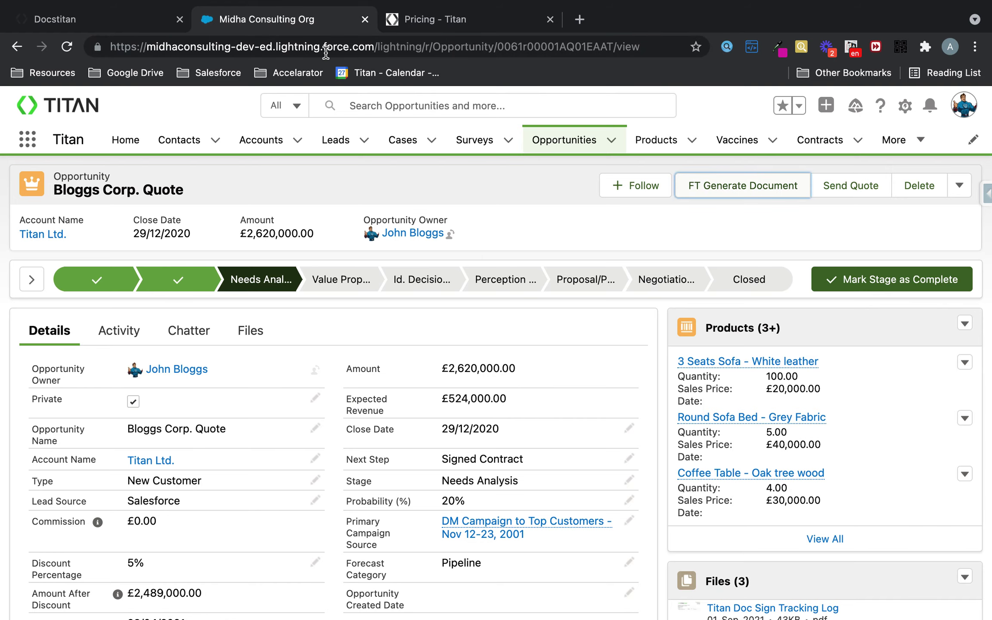
- Go to Docstitan's My Account Users page and outline the account, users and collaborators areas
{"action": "left_click", "coordinate": [113, 13]}
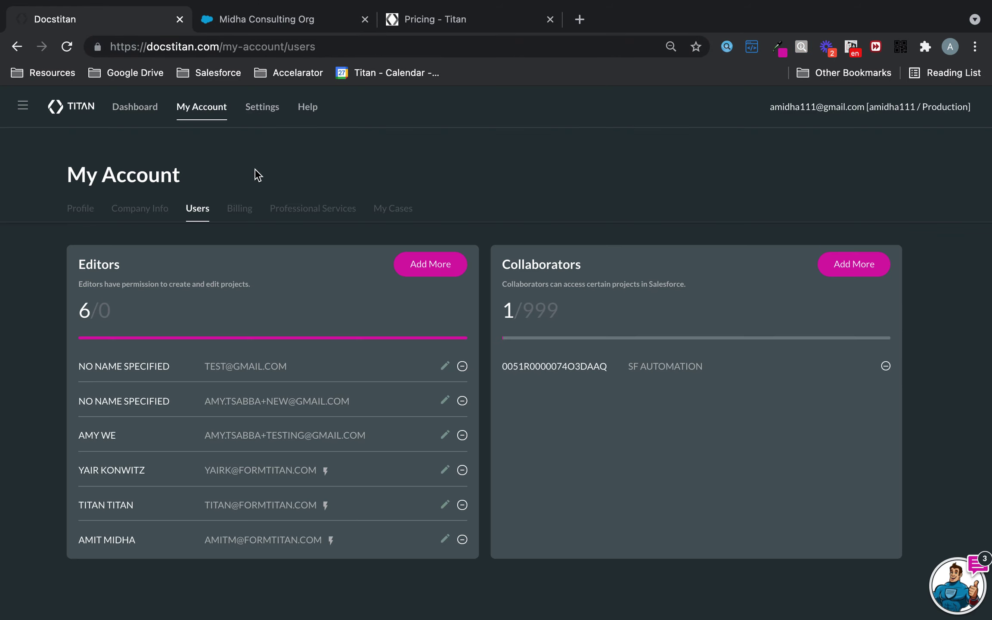
{"action": "left_click", "coordinate": [201, 109]}
{"action": "mouse_move", "coordinate": [163, 95]}
{"action": "left_mouse_down"}
{"action": "mouse_move", "coordinate": [215, 129]}
{"action": "mouse_move", "coordinate": [243, 127]}
{"action": "left_mouse_up"}
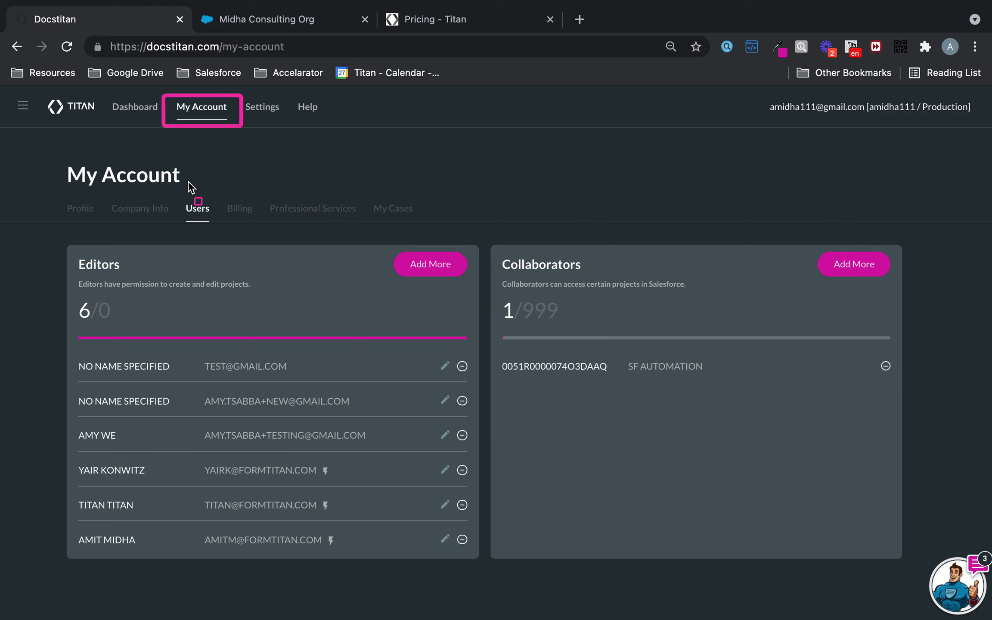
{"action": "left_click_drag", "start_coordinate": [176, 190], "coordinate": [222, 236]}
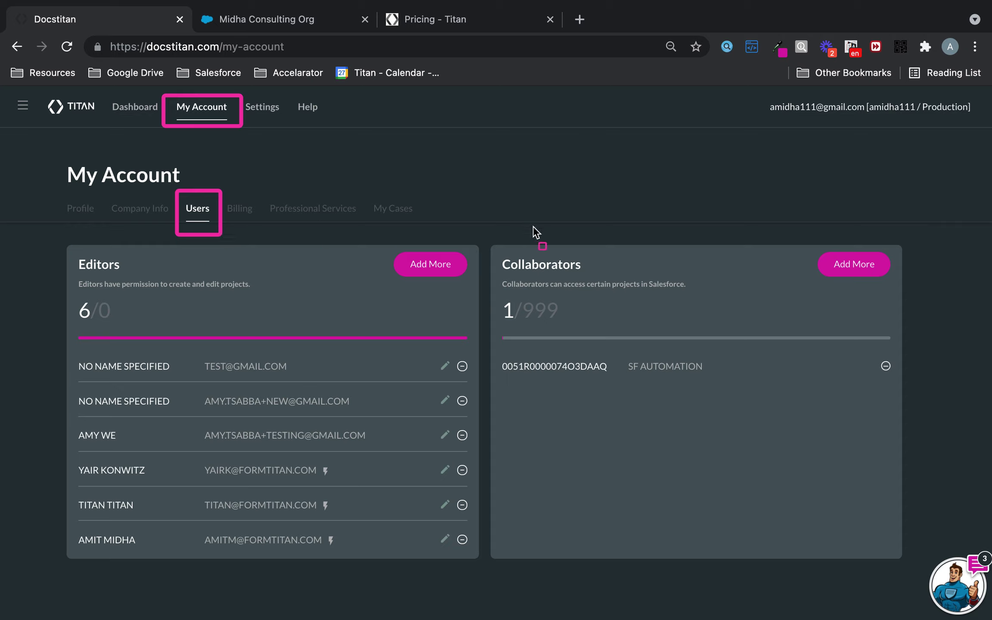
{"action": "left_click_drag", "start_coordinate": [482, 229], "coordinate": [912, 562]}
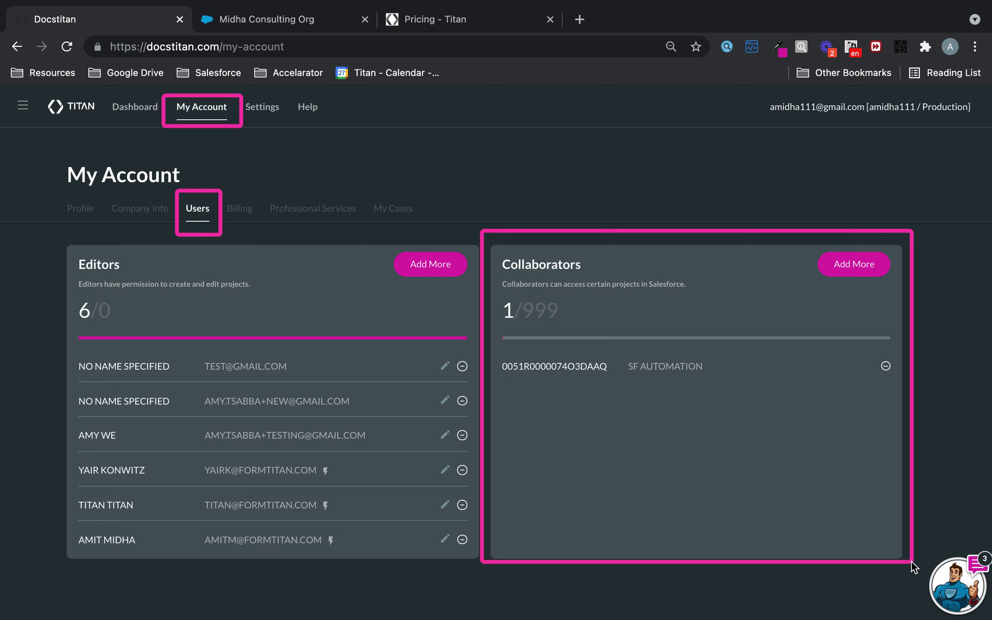
- Clear annotations and start FT Generate Document on the Bloggs Corp. Quote opportunity in Salesforce
{"action": "key", "text": "Escape"}
{"action": "left_click", "coordinate": [317, 9]}
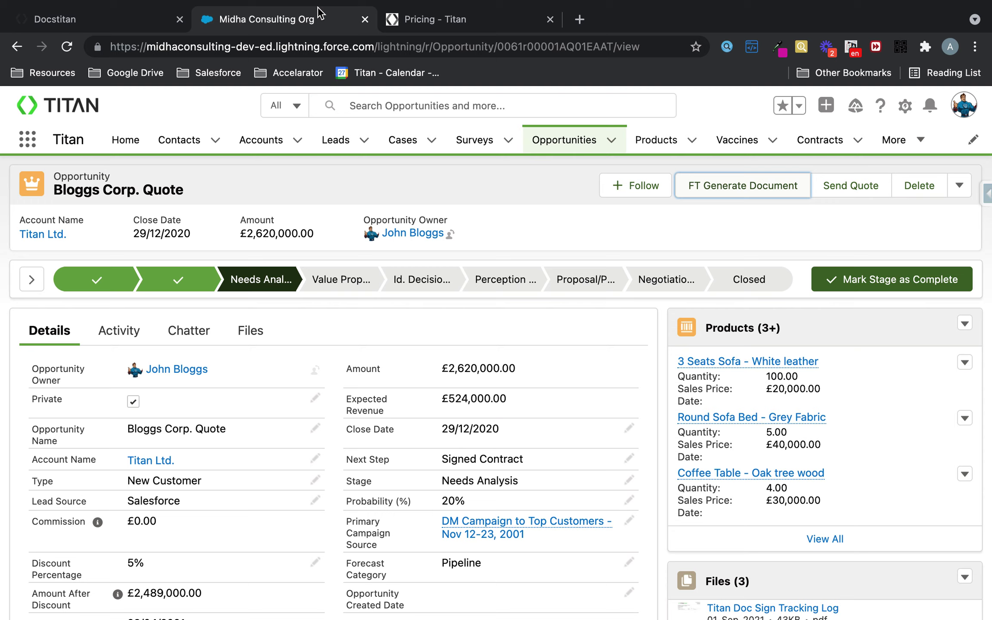
{"action": "left_click", "coordinate": [748, 190]}
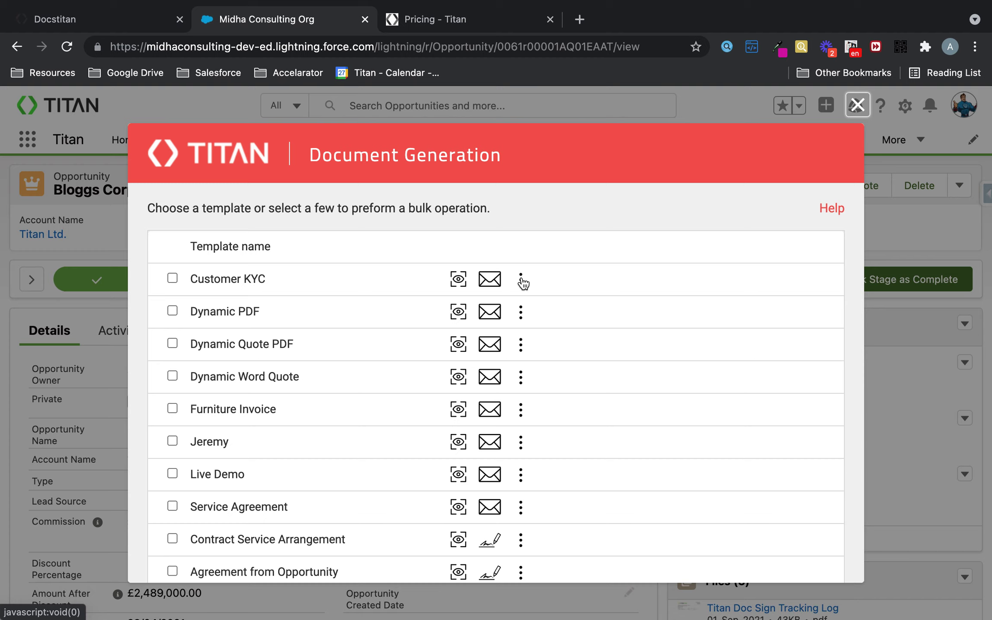
{"action": "scroll", "coordinate": [579, 322], "scroll_direction": "down", "scroll_amount": 1}
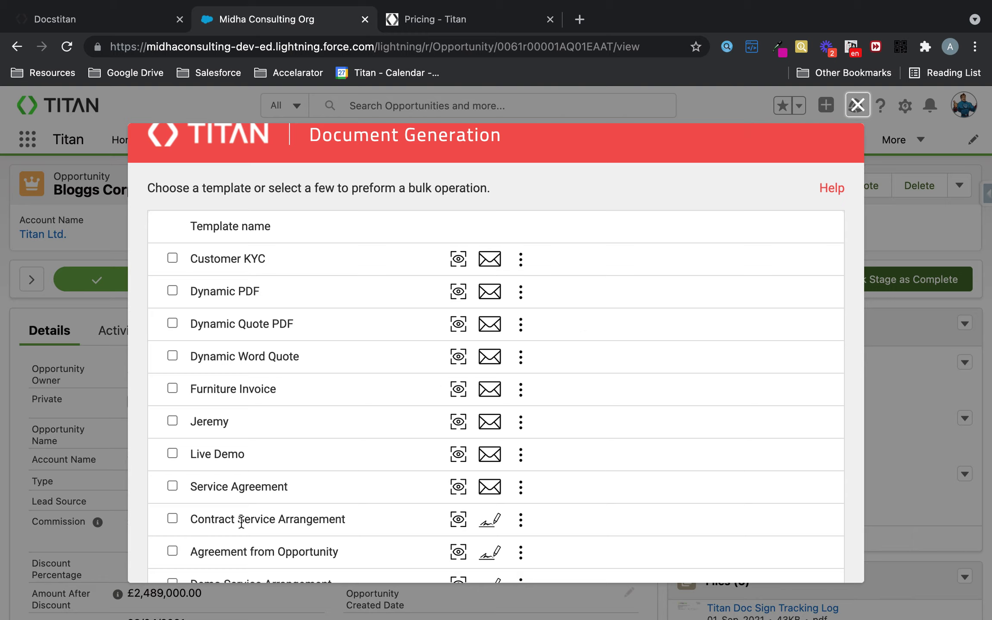
- Peek at the action menus for the Customer KYC and Contract Service Arrangement templates
{"action": "left_click", "coordinate": [523, 262]}
{"action": "left_click", "coordinate": [797, 201]}
{"action": "scroll", "coordinate": [603, 443], "scroll_direction": "down", "scroll_amount": 3}
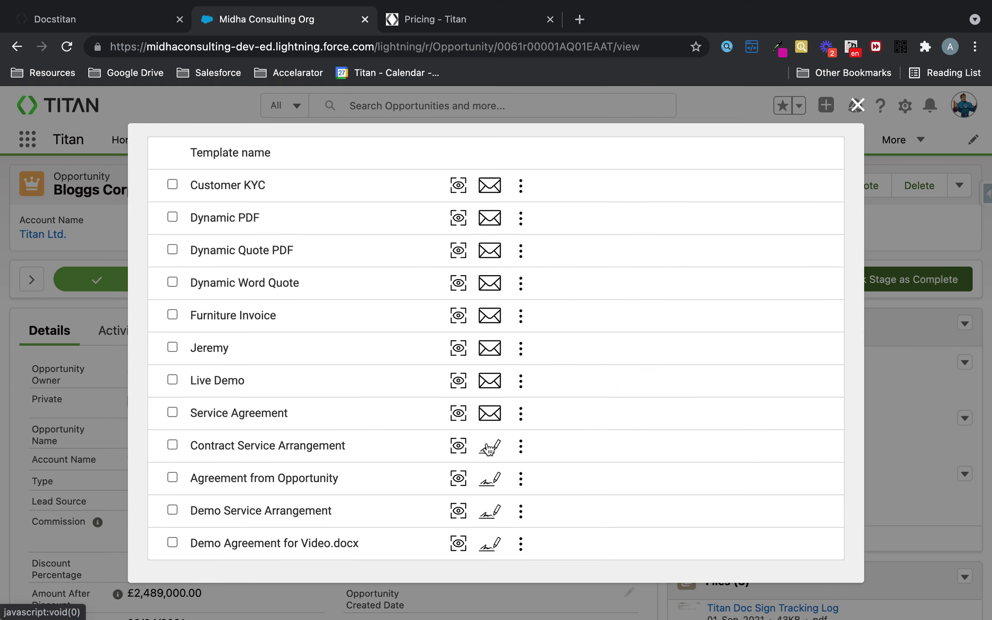
{"action": "left_click", "coordinate": [534, 449]}
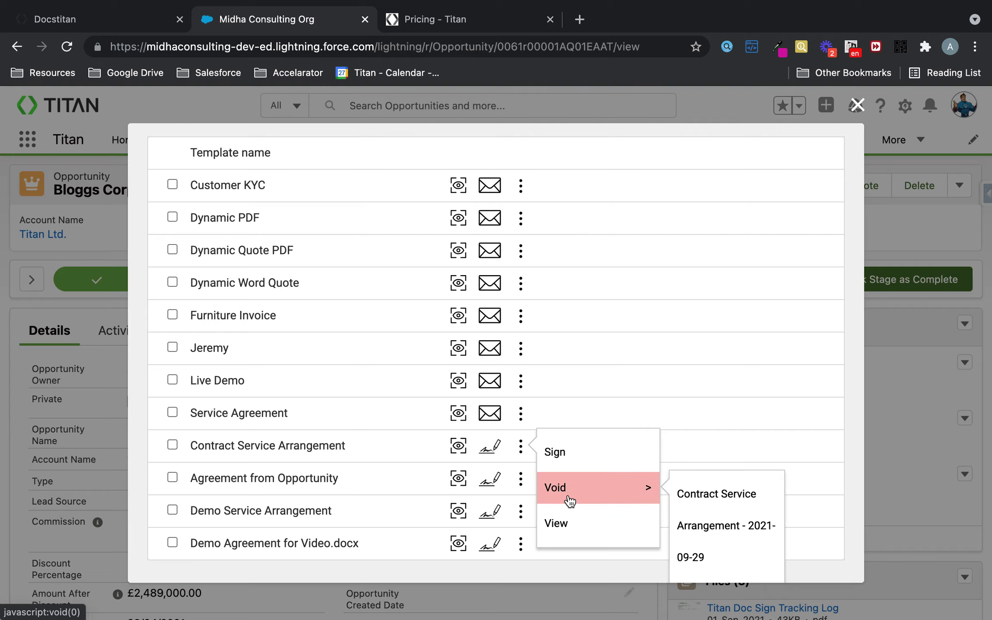
{"action": "left_click", "coordinate": [606, 310]}
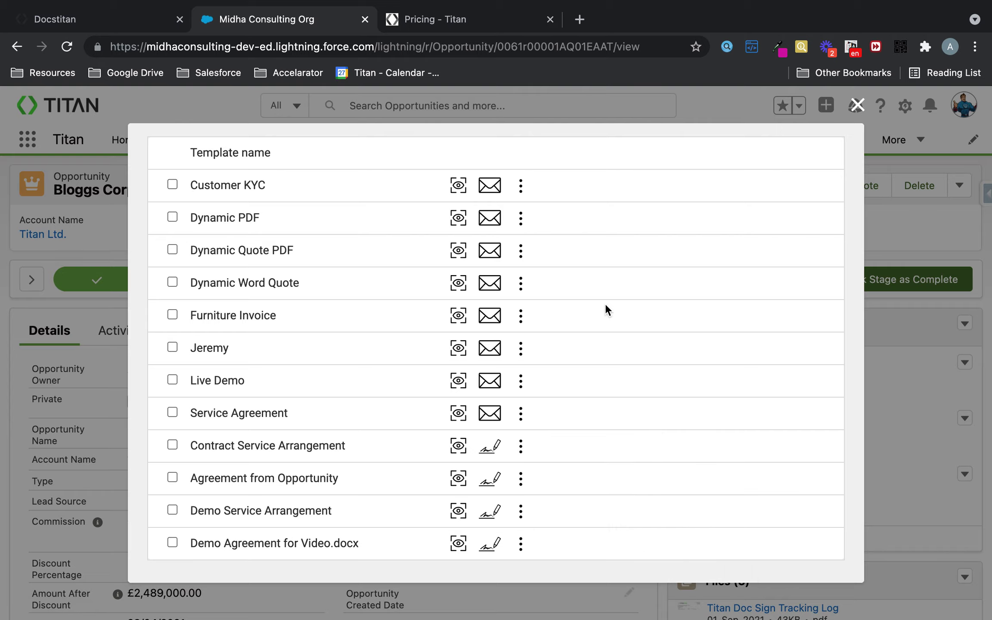
- Switch to the Pricing - Titan page and scroll through the plan comparison
{"action": "left_click", "coordinate": [444, 13]}
{"action": "scroll", "coordinate": [493, 261], "scroll_direction": "down", "scroll_amount": 4}
{"action": "scroll", "coordinate": [494, 262], "scroll_direction": "down", "scroll_amount": 5}
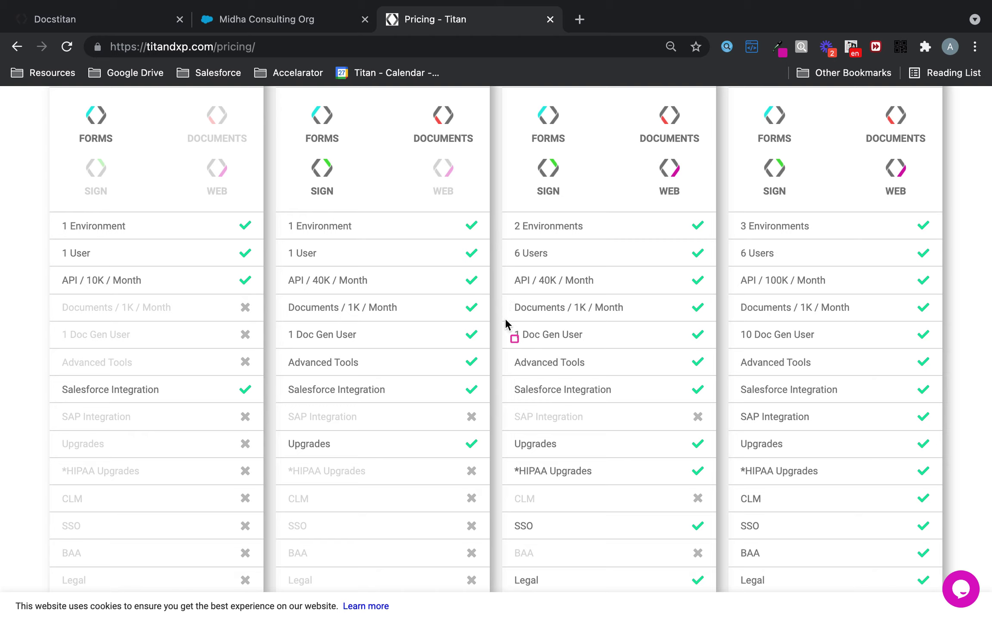
- Mark the '1 Doc Gen User' row and 'Doc Gen user $8 /Month' add-on, then return to Docstitan
{"action": "mouse_move", "coordinate": [502, 319]}
{"action": "left_mouse_down"}
{"action": "mouse_move", "coordinate": [707, 356]}
{"action": "mouse_move", "coordinate": [714, 348]}
{"action": "left_mouse_up"}
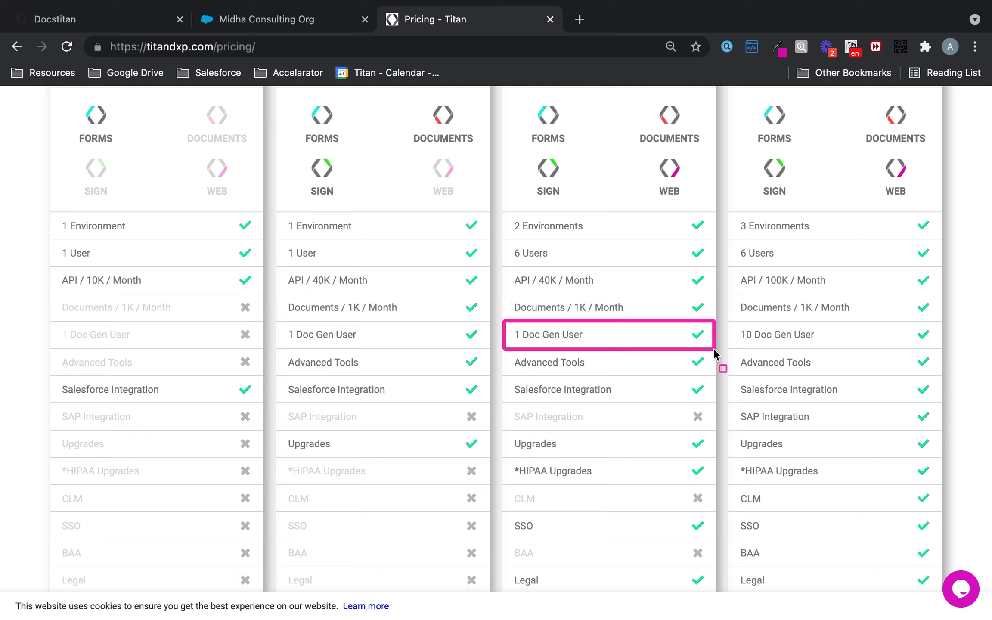
{"action": "scroll", "coordinate": [709, 401], "scroll_direction": "down", "scroll_amount": 12}
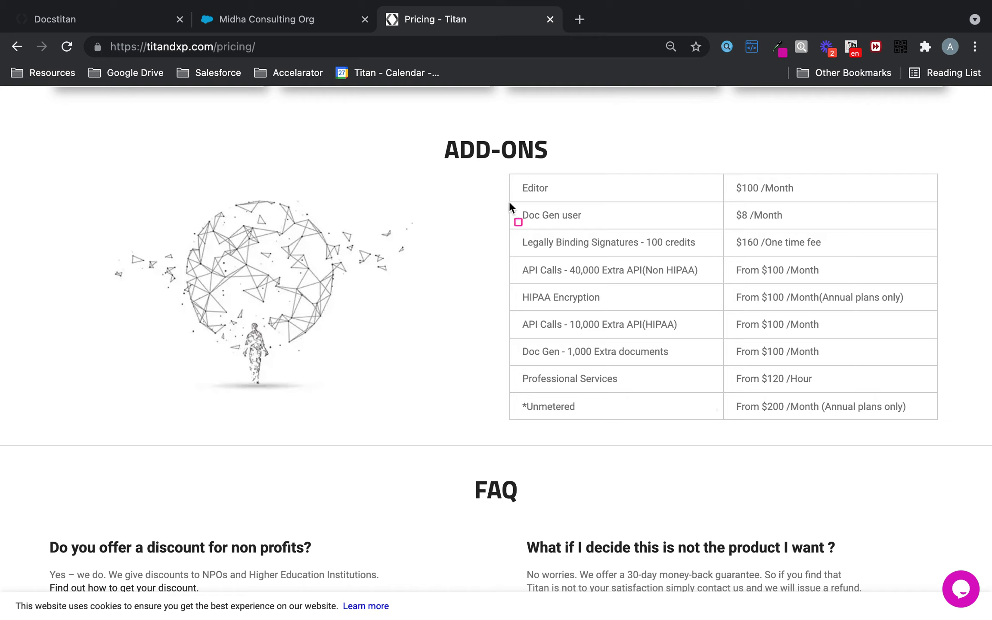
{"action": "left_click_drag", "start_coordinate": [509, 202], "coordinate": [936, 227]}
{"action": "left_click", "coordinate": [122, 19]}
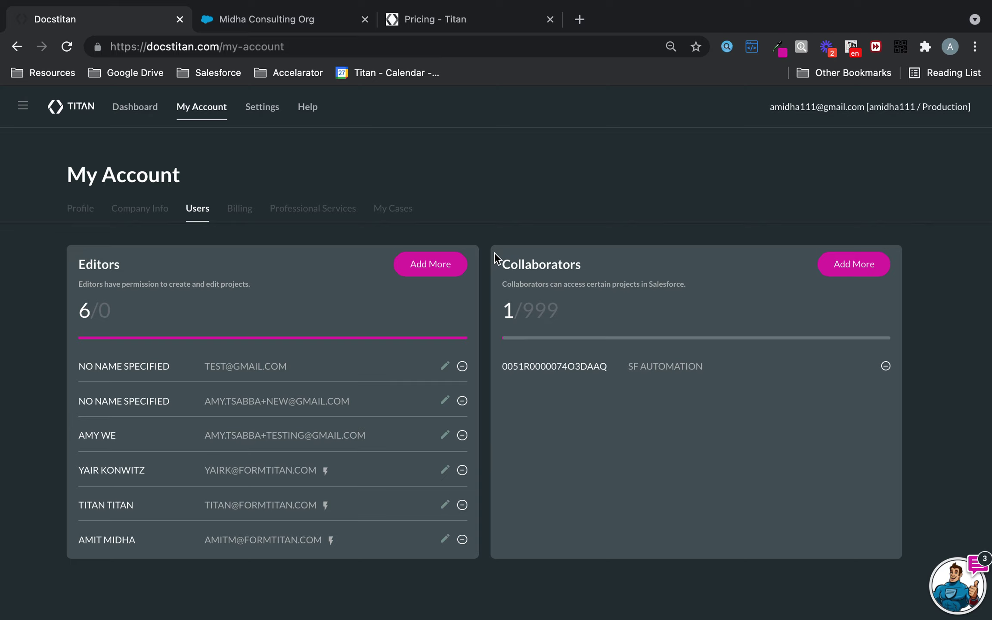
- Via Add More, tick one user on the Salesforce users tab and proceed with Next
{"action": "left_click", "coordinate": [840, 275]}
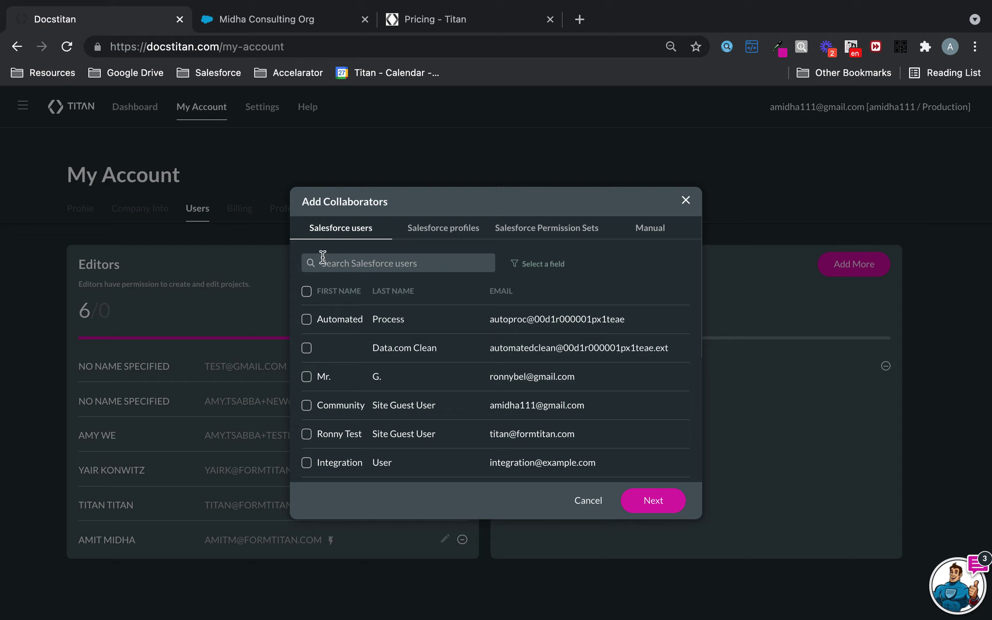
{"action": "left_click", "coordinate": [298, 221]}
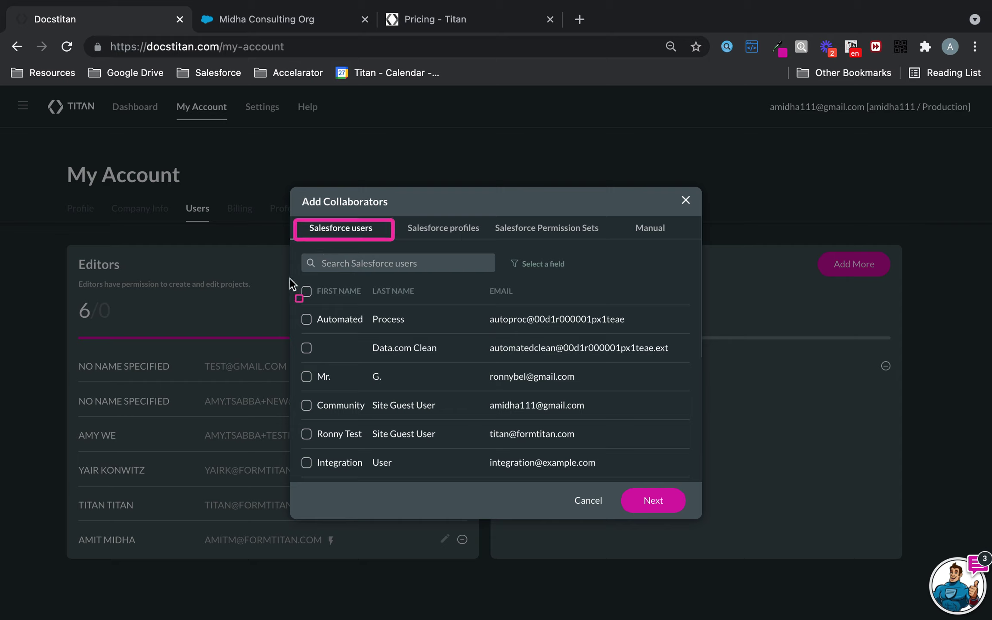
{"action": "left_click", "coordinate": [307, 377]}
{"action": "left_click", "coordinate": [671, 501]}
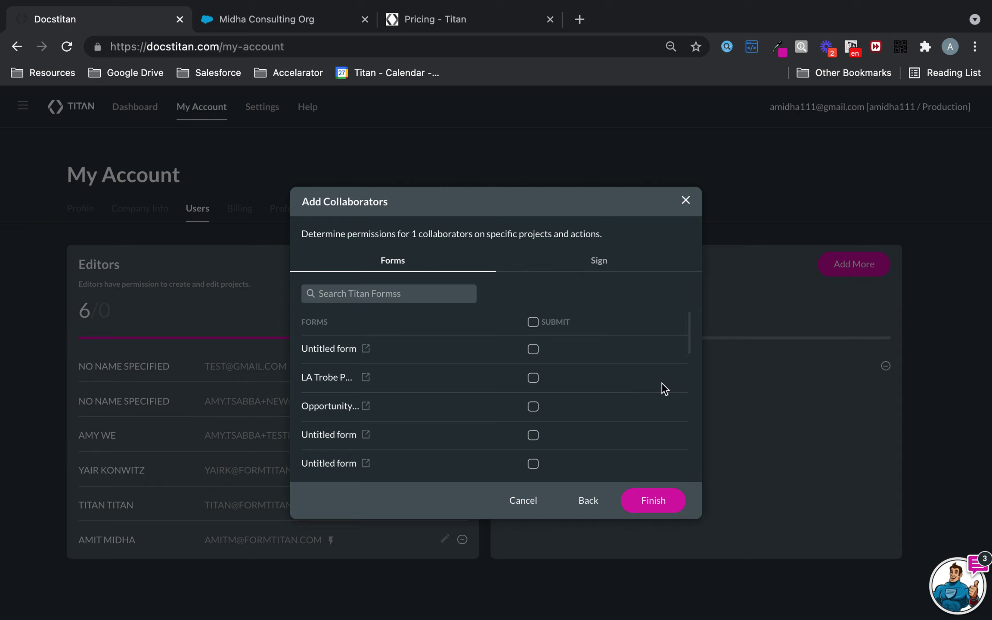
- Glance at the Salesforce template list, then toggle Submit on the second form on and off
{"action": "scroll", "coordinate": [468, 377], "scroll_direction": "down", "scroll_amount": 2}
{"action": "scroll", "coordinate": [467, 373], "scroll_direction": "up", "scroll_amount": 3}
{"action": "left_click", "coordinate": [310, 20]}
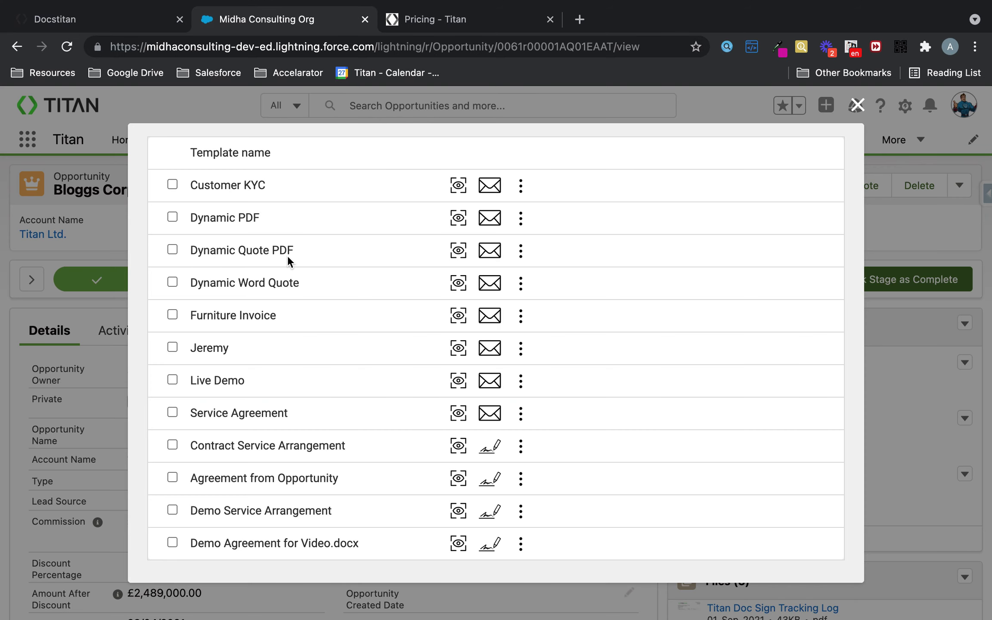
{"action": "scroll", "coordinate": [288, 227], "scroll_direction": "up", "scroll_amount": 1}
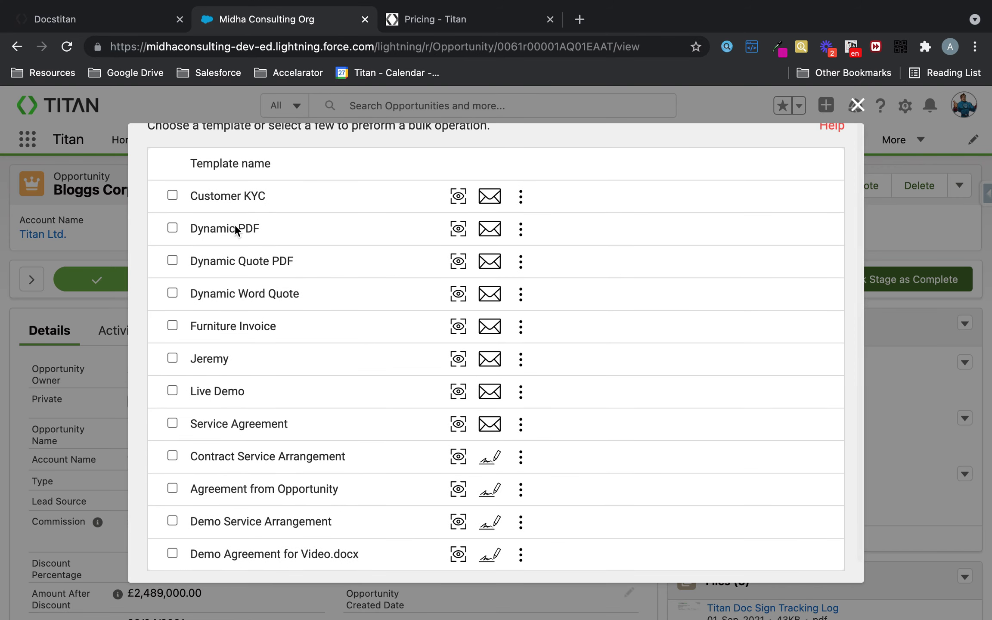
{"action": "left_click", "coordinate": [137, 27]}
{"action": "scroll", "coordinate": [460, 417], "scroll_direction": "down", "scroll_amount": 3}
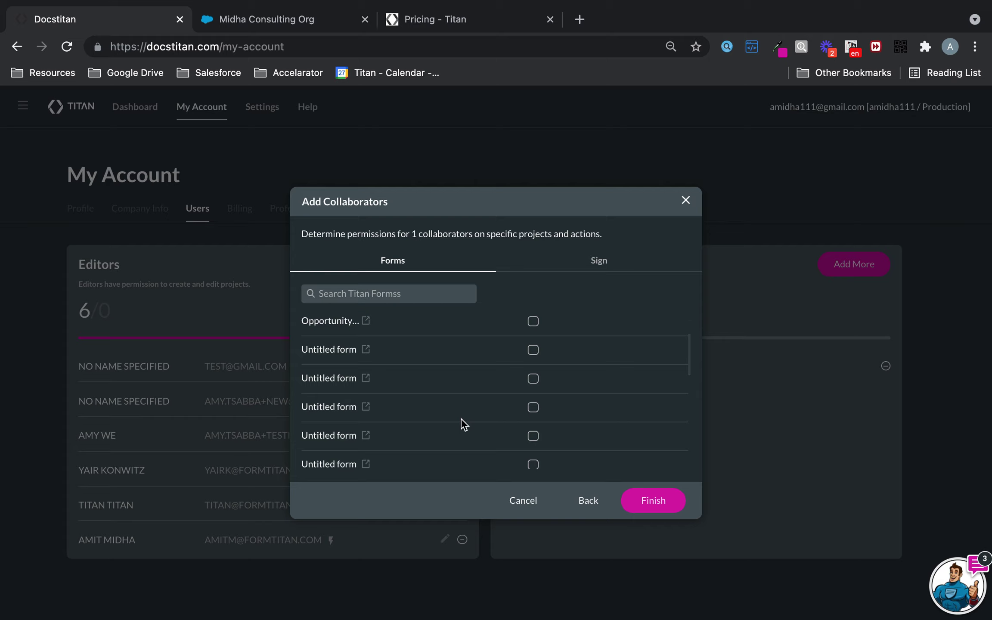
{"action": "scroll", "coordinate": [460, 418], "scroll_direction": "up", "scroll_amount": 3}
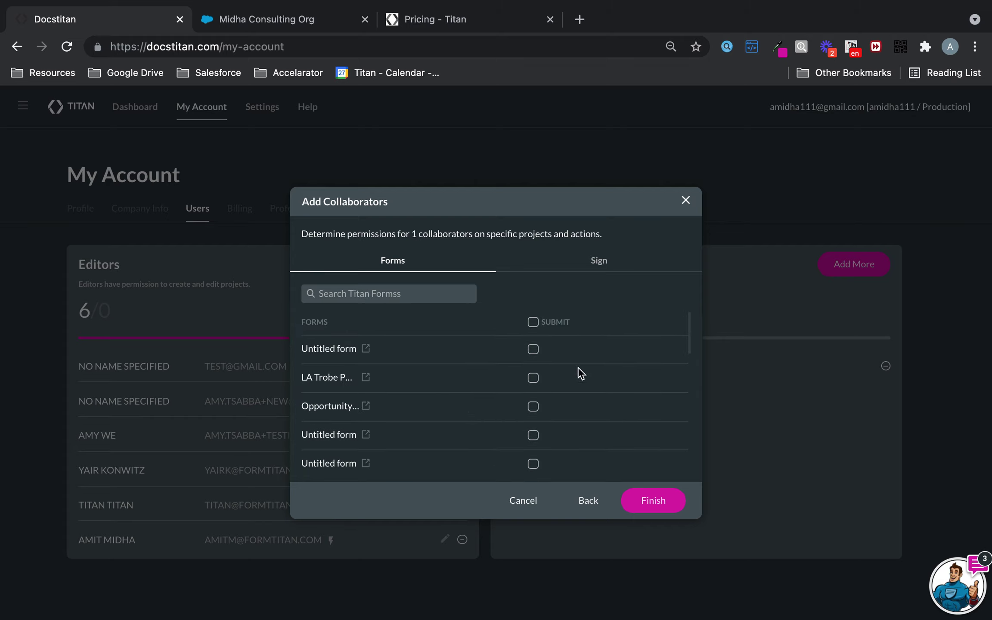
{"action": "left_click", "coordinate": [533, 379]}
{"action": "left_click", "coordinate": [533, 379]}
- On the Sign tab, grant SIGN and VOID for the demo sign project
{"action": "left_click", "coordinate": [610, 263]}
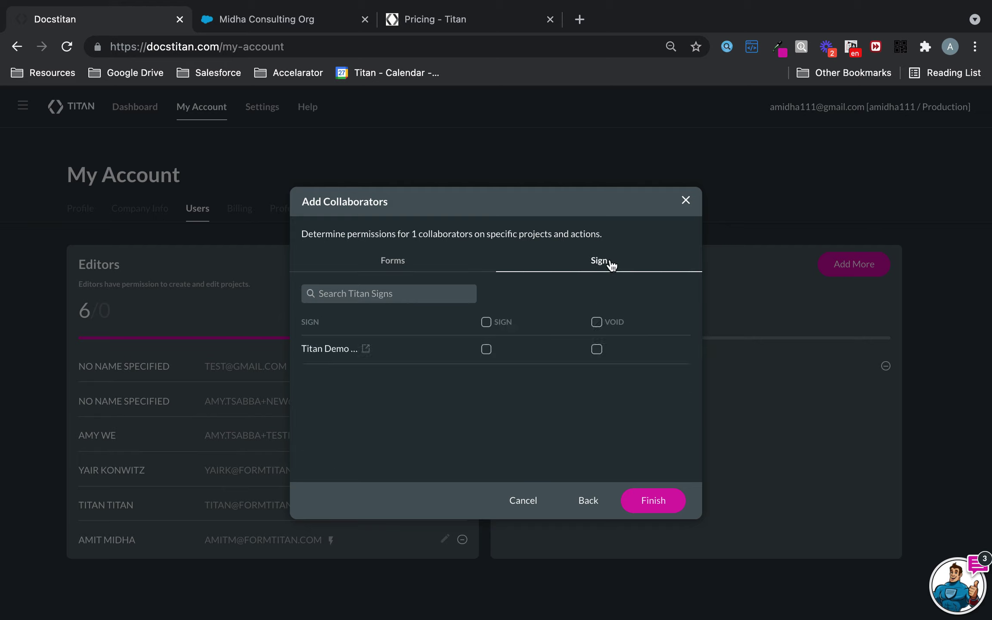
{"action": "left_click", "coordinate": [487, 351]}
{"action": "left_click", "coordinate": [597, 350]}
- On the Forms tab, tick SUBMIT for the first three forms
{"action": "left_click", "coordinate": [419, 268]}
{"action": "left_click", "coordinate": [590, 260]}
{"action": "left_click", "coordinate": [438, 274]}
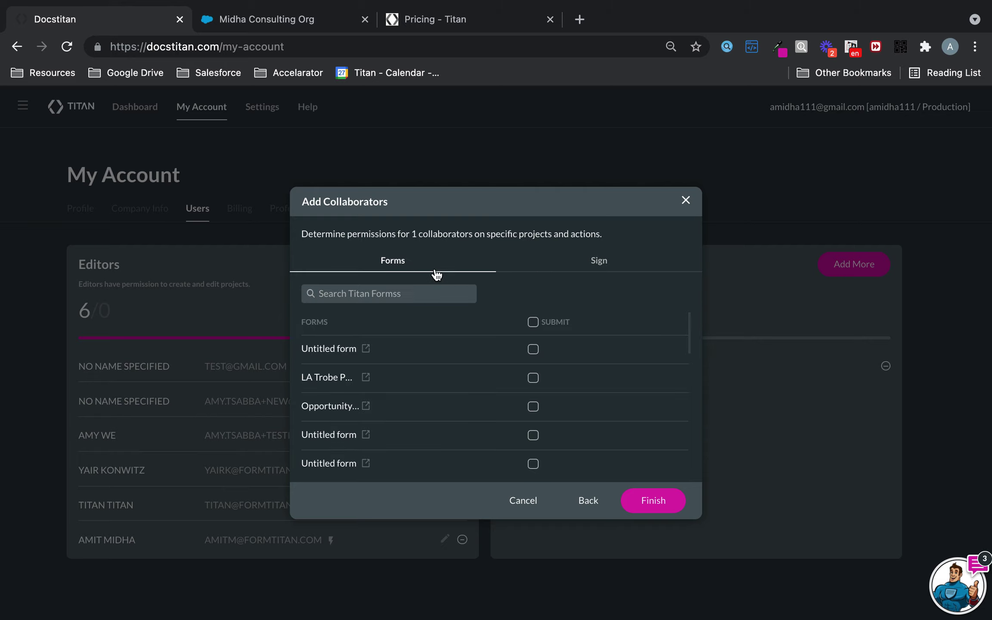
{"action": "left_click", "coordinate": [534, 353]}
{"action": "left_click", "coordinate": [533, 378]}
{"action": "left_click", "coordinate": [534, 407]}
{"action": "left_click", "coordinate": [307, 18]}
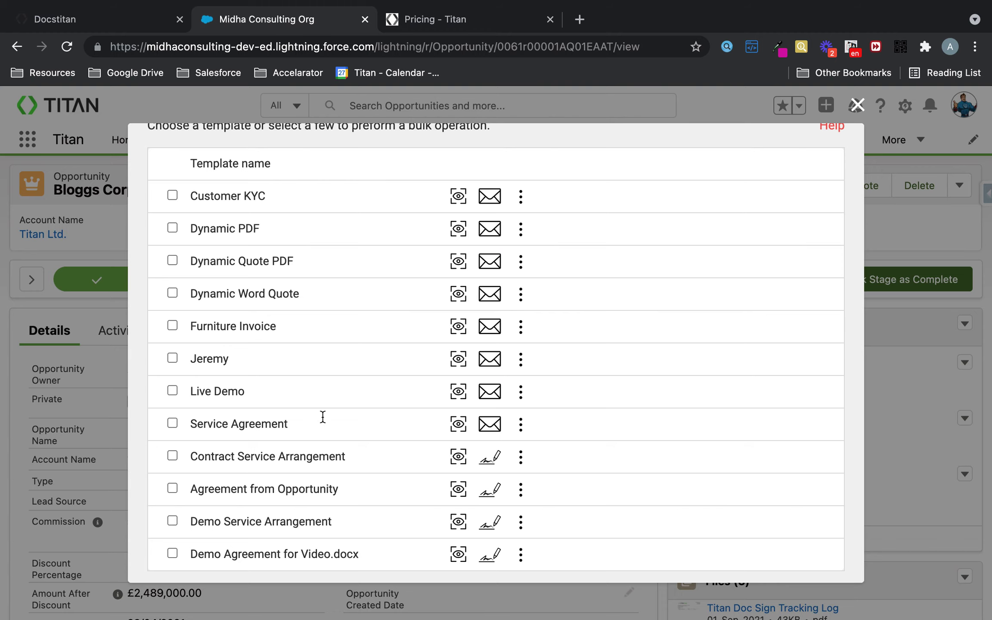
- Click Finish on the wizard and delete the SF AUTOMATION row, leaving 1/999 seats used
{"action": "scroll", "coordinate": [341, 303], "scroll_direction": "up", "scroll_amount": 3}
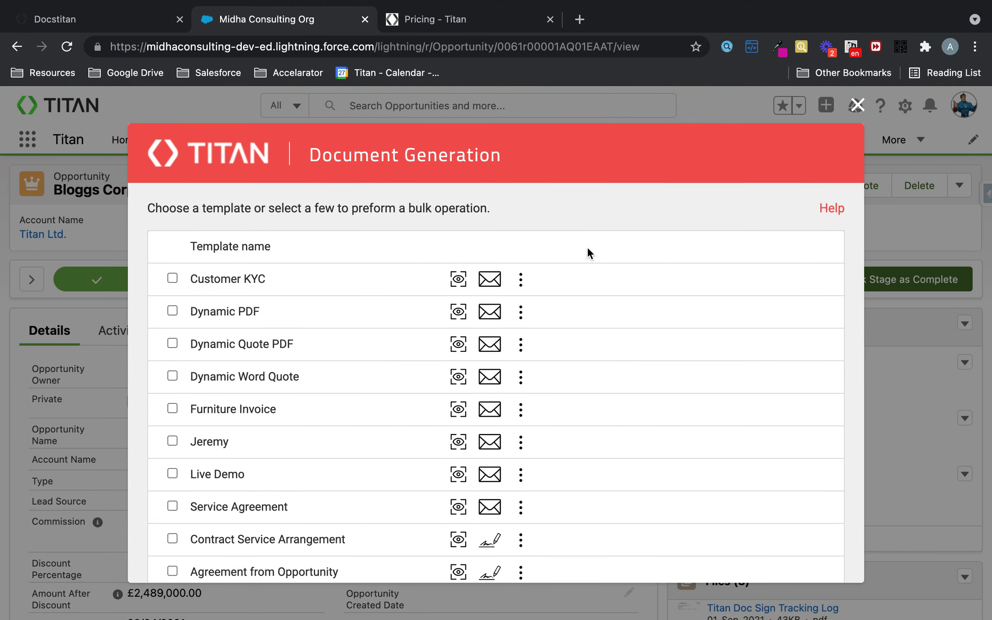
{"action": "left_click", "coordinate": [134, 17]}
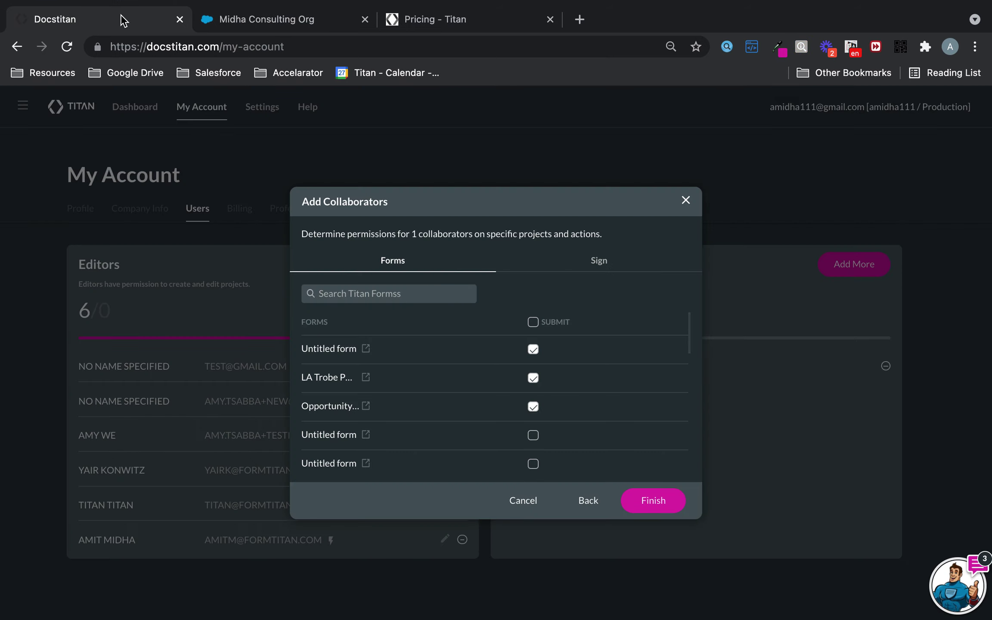
{"action": "left_click", "coordinate": [654, 504]}
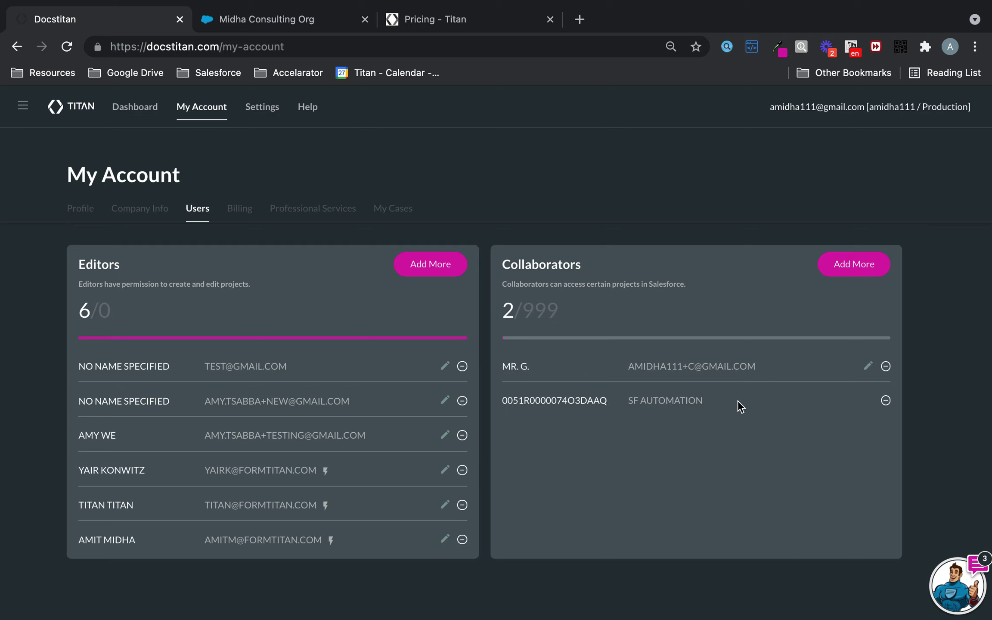
{"action": "left_click", "coordinate": [886, 401]}
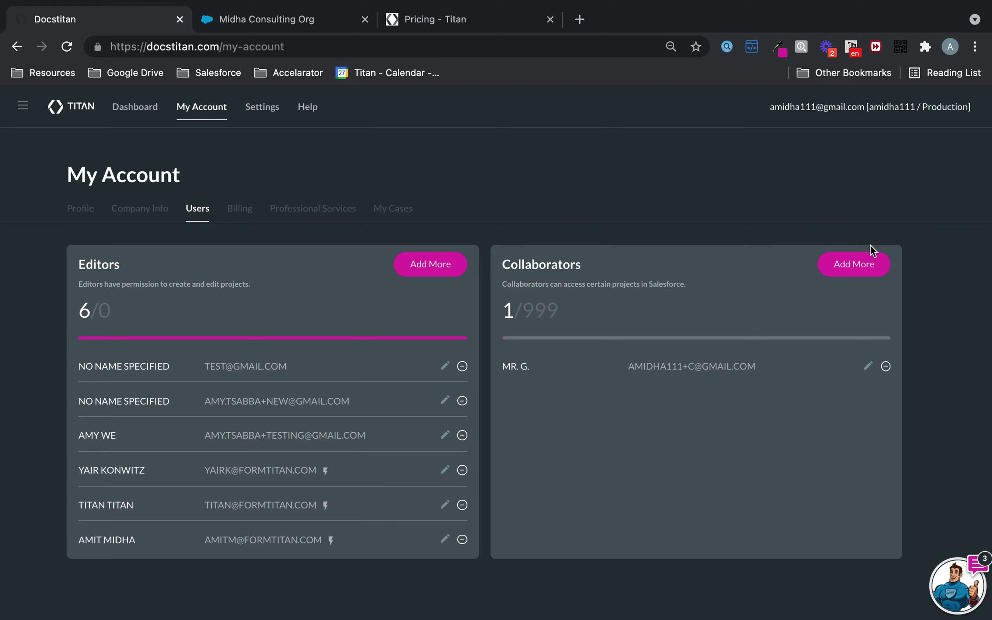
{"action": "left_click", "coordinate": [869, 261]}
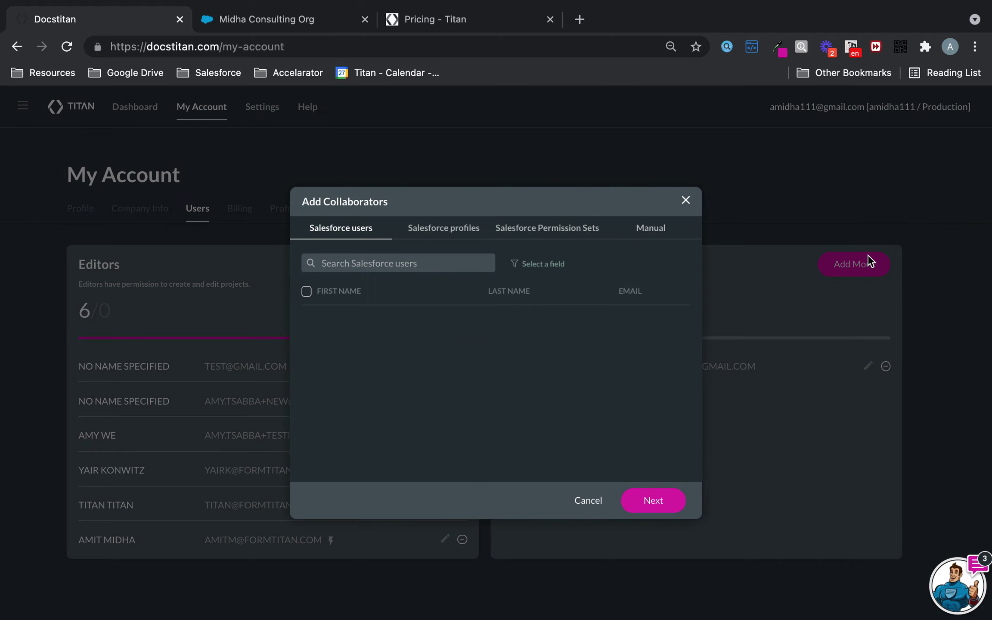
{"action": "left_click", "coordinate": [453, 233]}
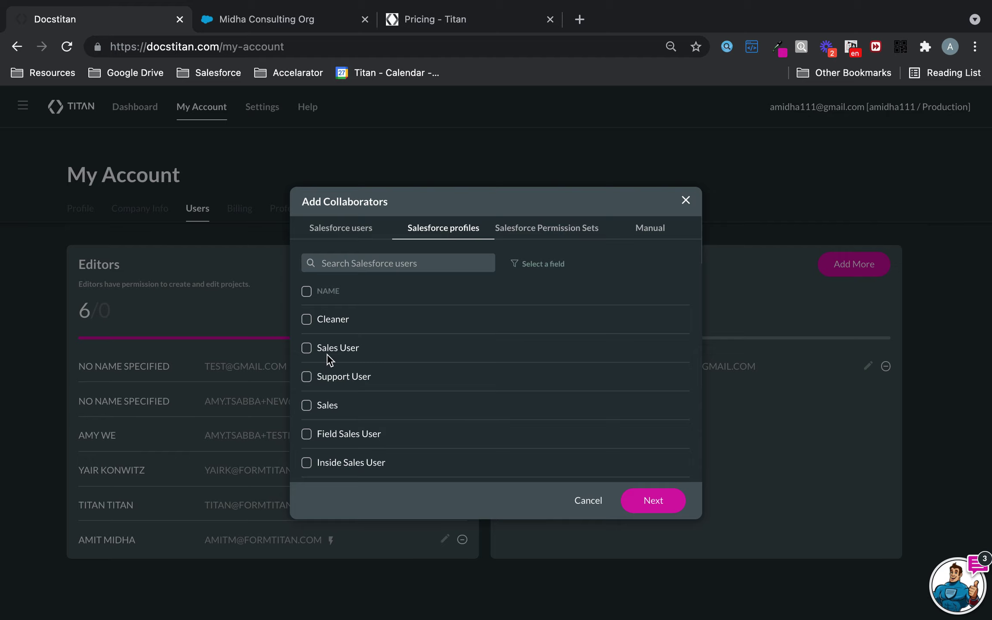
{"action": "left_click", "coordinate": [306, 348]}
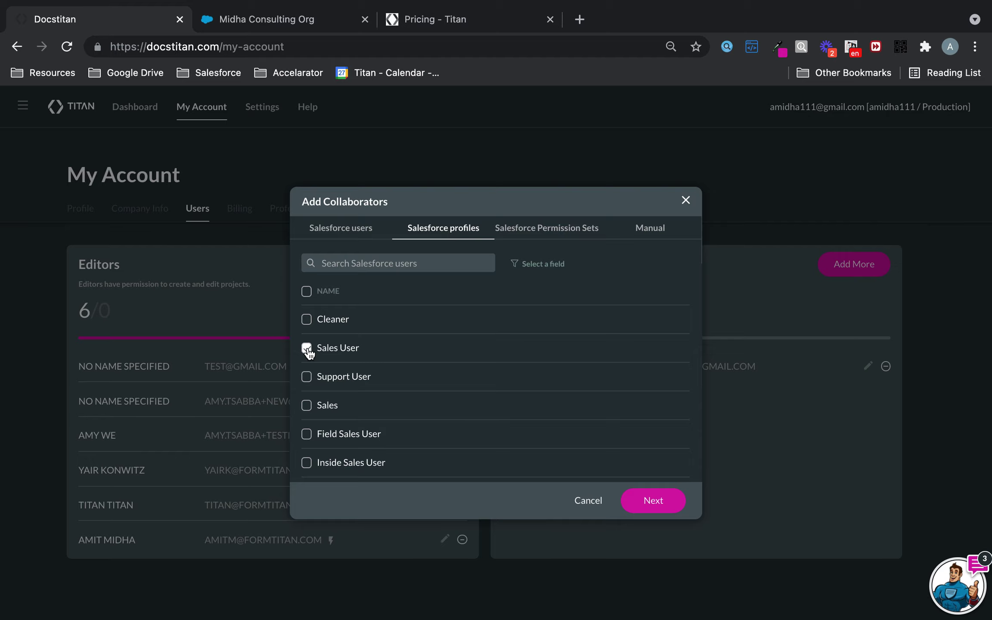
{"action": "left_click", "coordinate": [653, 501]}
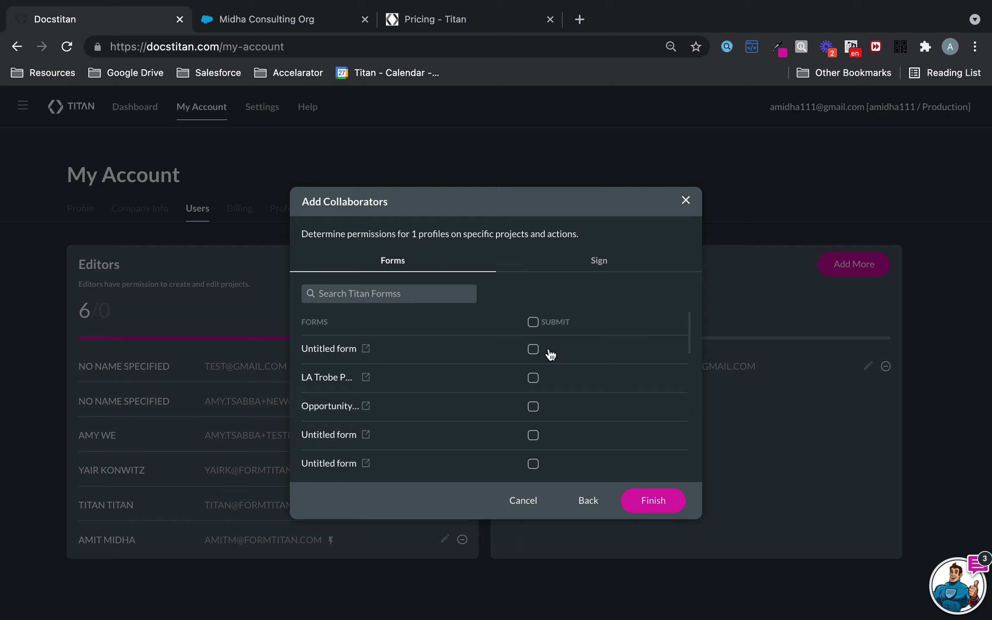
{"action": "left_click", "coordinate": [534, 378]}
{"action": "left_click", "coordinate": [609, 260]}
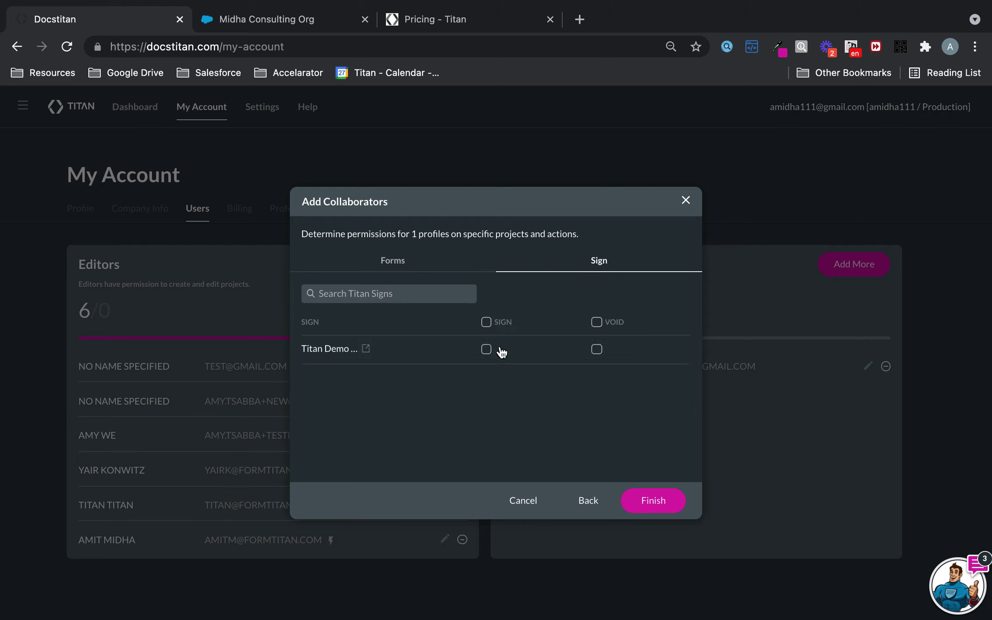
{"action": "left_click", "coordinate": [486, 349]}
{"action": "left_click", "coordinate": [597, 349]}
{"action": "left_click", "coordinate": [596, 497]}
- Reopen Add Collaborators and browse the Salesforce profiles and Permission Sets lists
{"action": "left_click", "coordinate": [590, 500]}
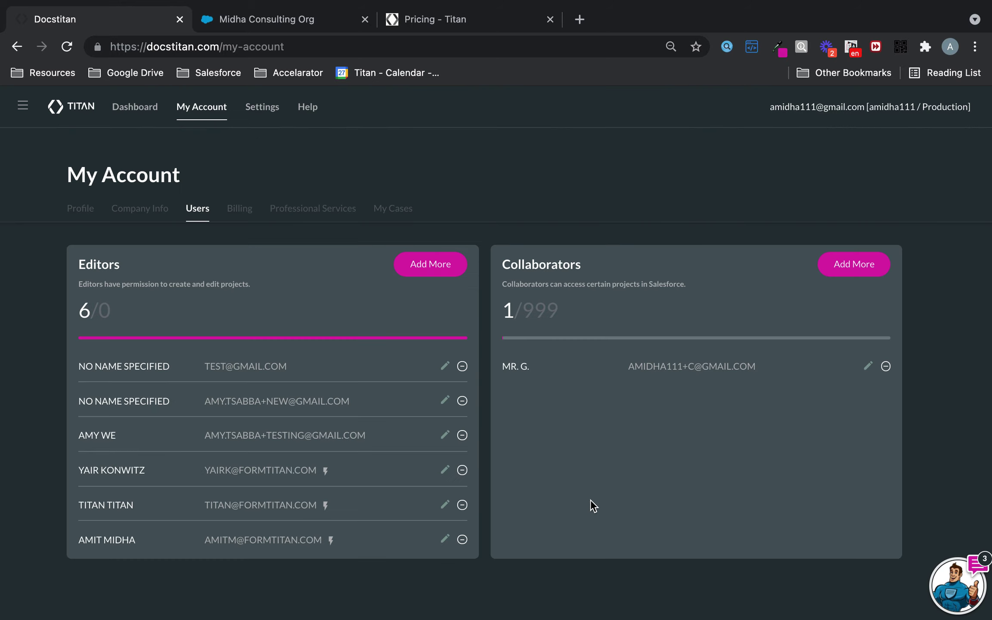
{"action": "left_click", "coordinate": [856, 270]}
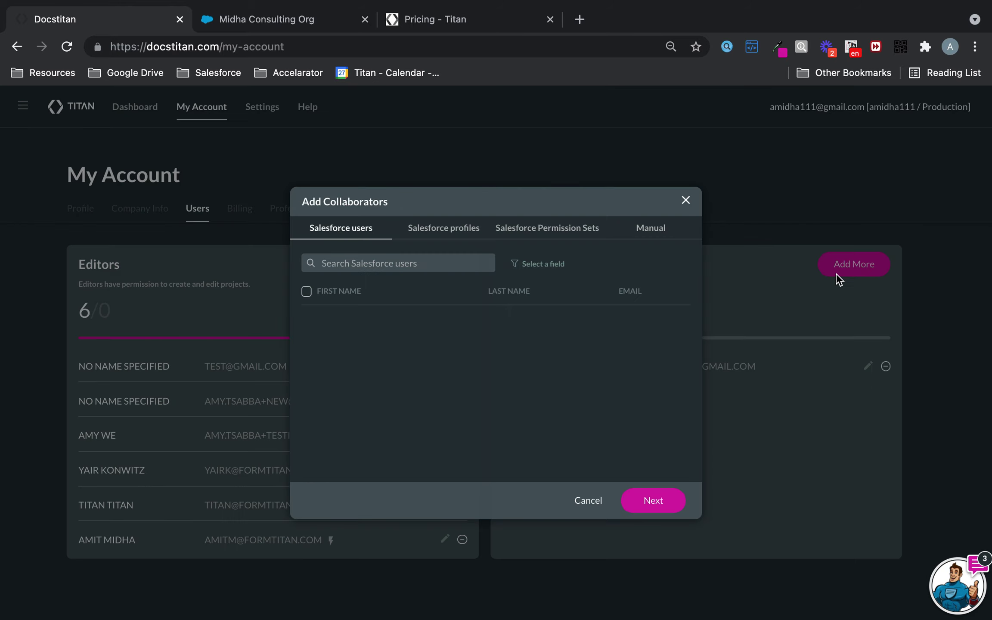
{"action": "left_click", "coordinate": [458, 231]}
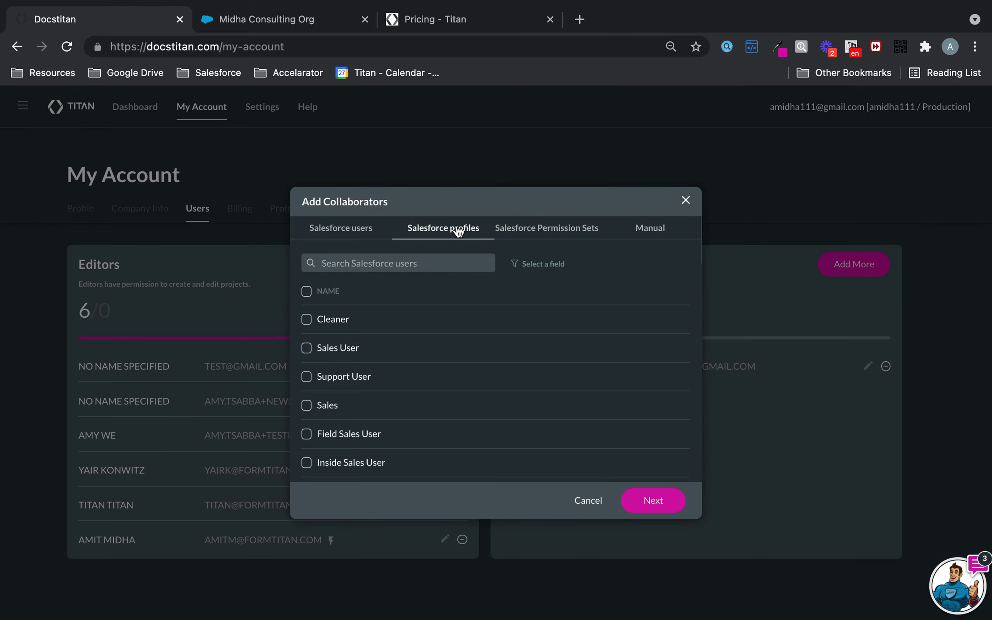
{"action": "left_click", "coordinate": [554, 232]}
{"action": "scroll", "coordinate": [428, 386], "scroll_direction": "down", "scroll_amount": 3}
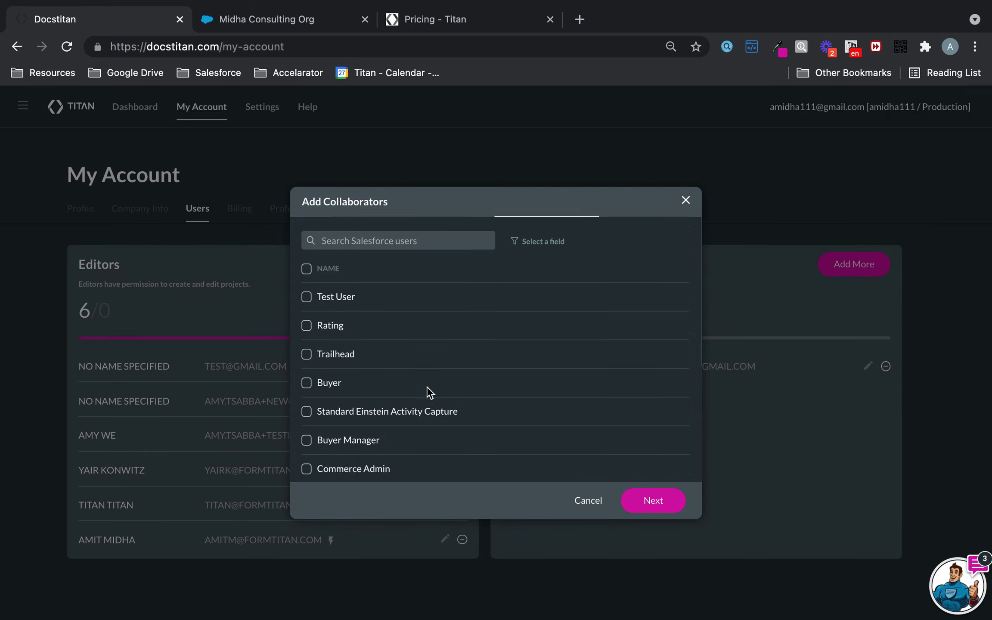
{"action": "scroll", "coordinate": [428, 386], "scroll_direction": "up", "scroll_amount": 2}
{"action": "scroll", "coordinate": [427, 386], "scroll_direction": "down", "scroll_amount": 4}
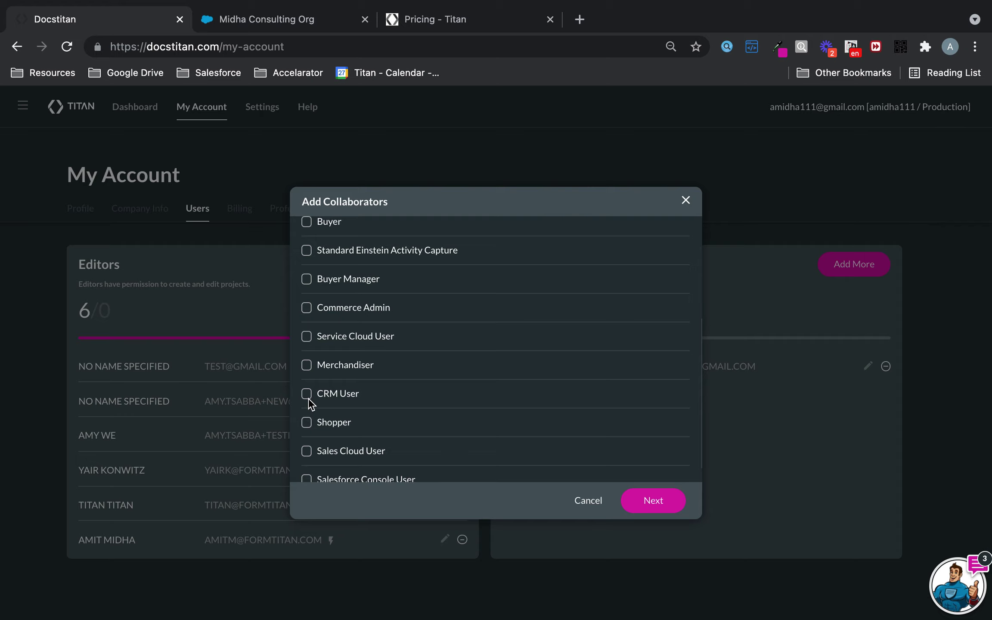
- Step to permissions and back, then switch to the Manual entry tab
{"action": "left_click", "coordinate": [668, 501]}
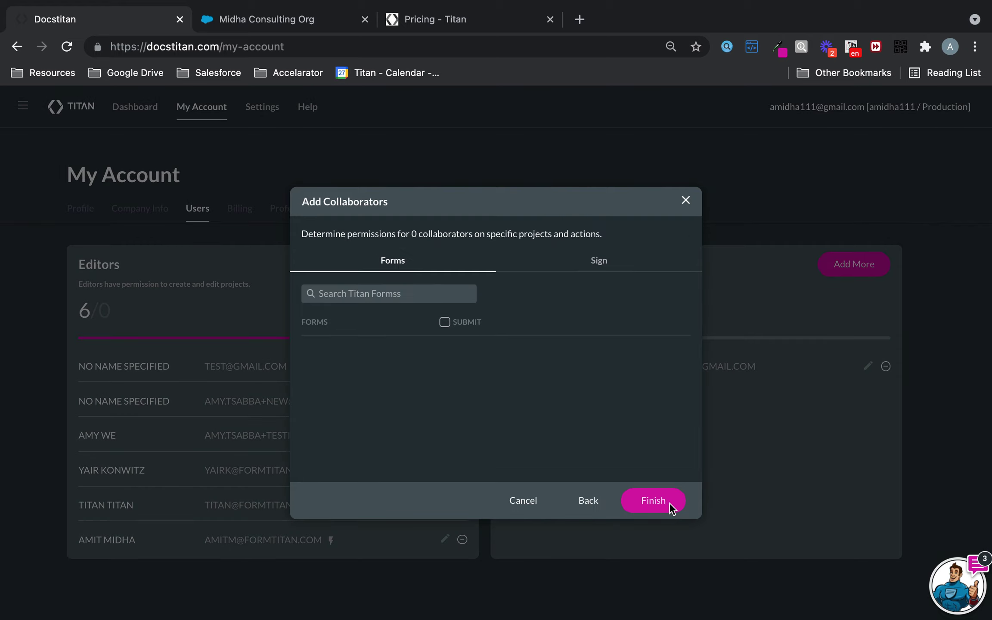
{"action": "left_click", "coordinate": [586, 501]}
{"action": "left_click", "coordinate": [654, 236]}
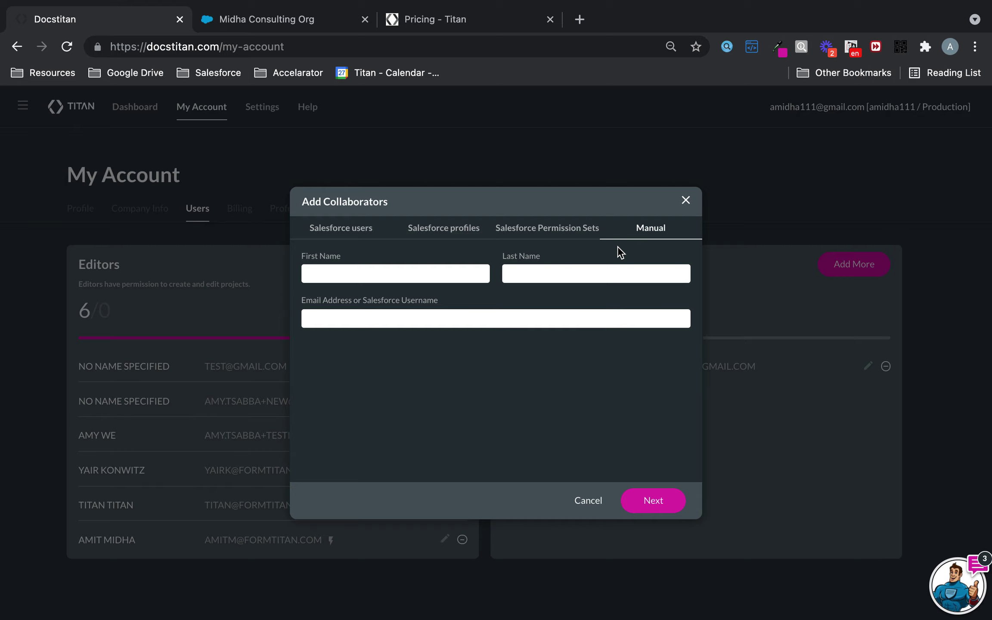
- Enter the collaborator's first name, last name and work e-mail on the Manual tab, then continue
{"action": "left_click", "coordinate": [445, 275]}
{"action": "type", "text": "amit"}
{"action": "key", "text": "BackSpace"}
{"action": "key", "text": "BackSpace"}
{"action": "key", "text": "BackSpace"}
{"action": "key", "text": "Tab"}
{"action": "key", "text": "Tab"}
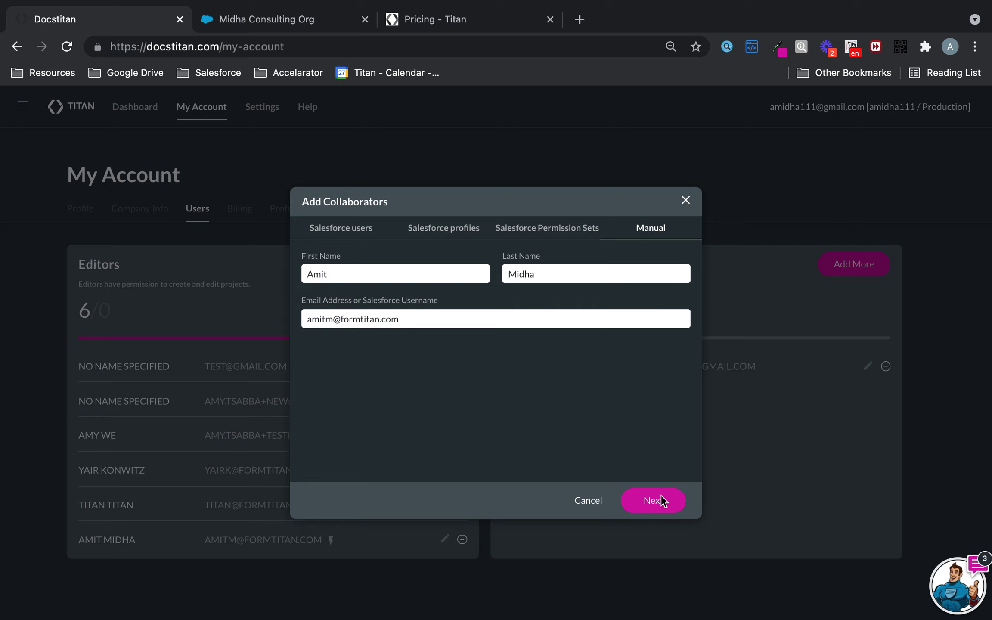
{"action": "left_click", "coordinate": [661, 500]}
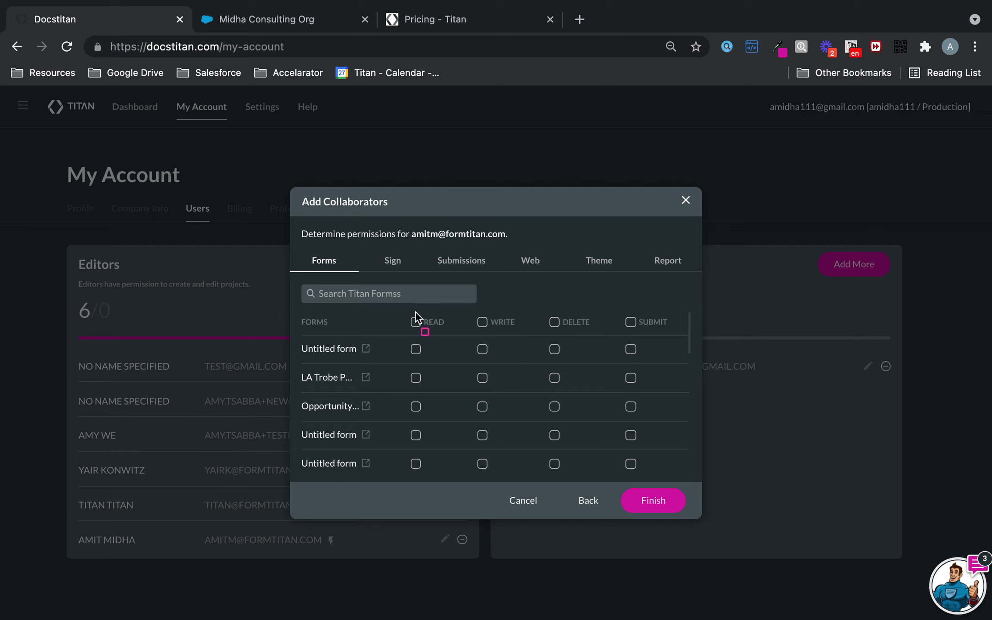
- Outline the Forms permission columns, then show Sign permissions for the Titan Demo project
{"action": "mouse_move", "coordinate": [394, 308]}
{"action": "left_mouse_down"}
{"action": "mouse_move", "coordinate": [616, 341]}
{"action": "mouse_move", "coordinate": [598, 339]}
{"action": "mouse_move", "coordinate": [592, 477]}
{"action": "left_mouse_up"}
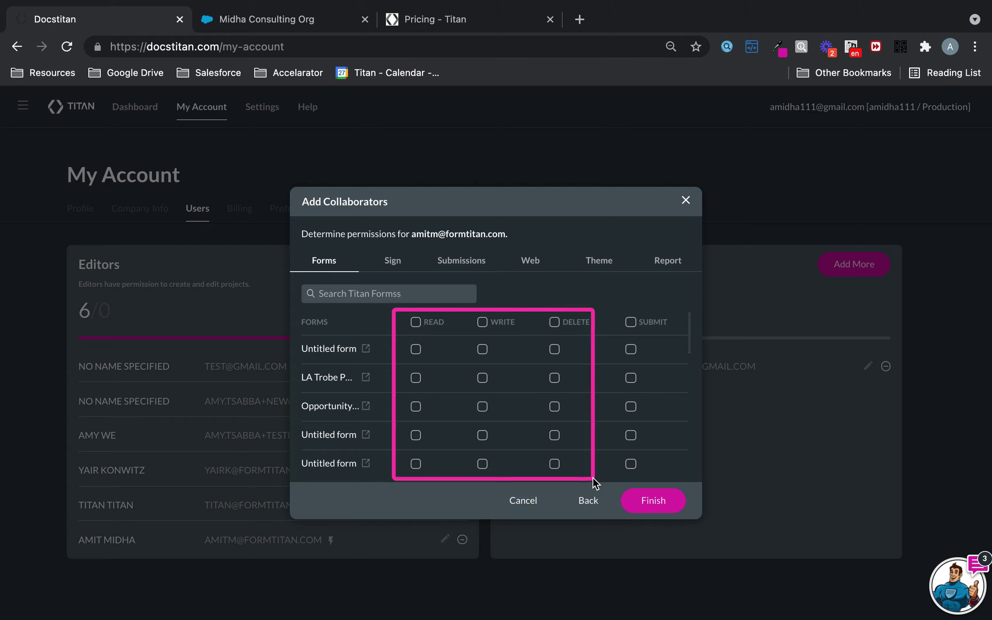
{"action": "key", "text": "Escape"}
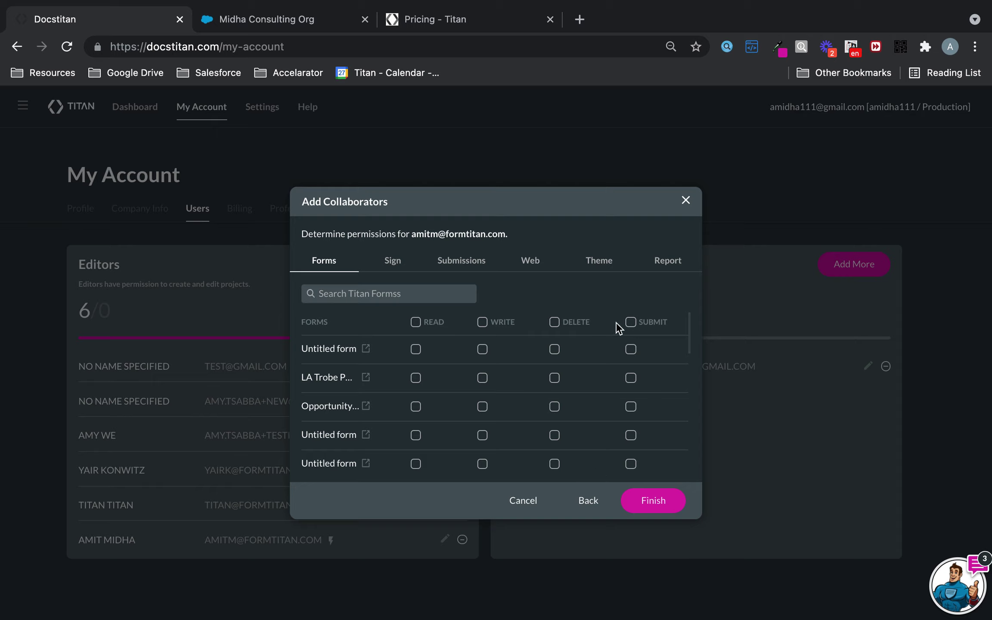
{"action": "mouse_move", "coordinate": [615, 299]}
{"action": "left_mouse_down"}
{"action": "mouse_move", "coordinate": [699, 424]}
{"action": "mouse_move", "coordinate": [677, 480]}
{"action": "left_mouse_up"}
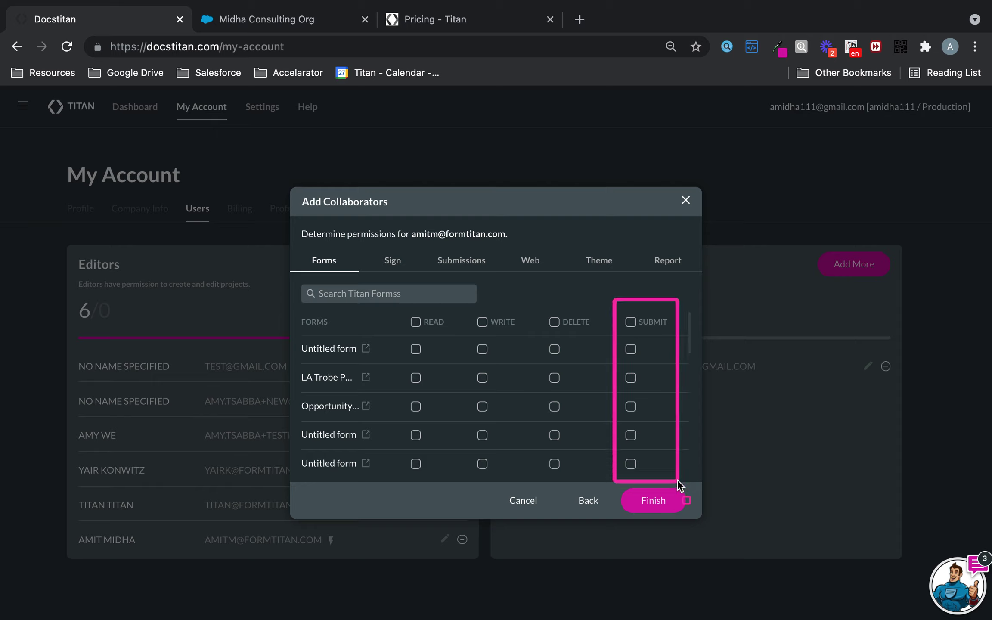
{"action": "key", "text": "Escape"}
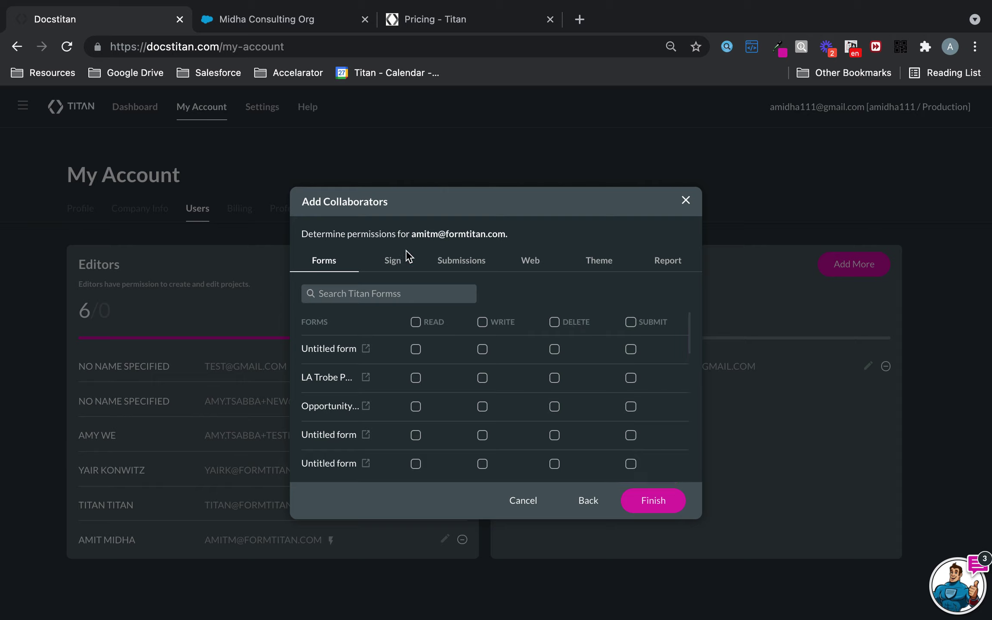
{"action": "left_click", "coordinate": [398, 265]}
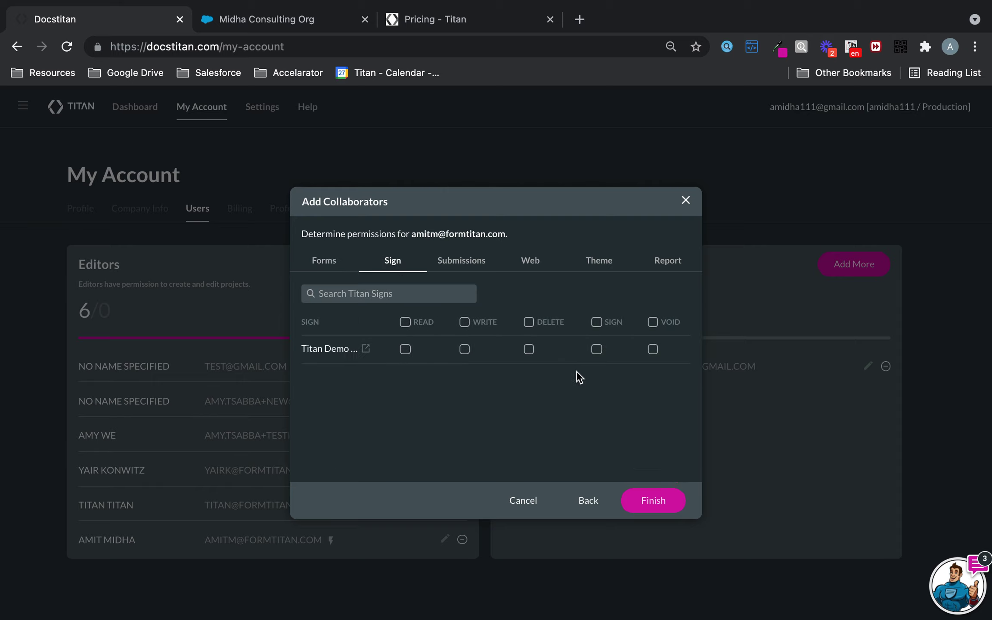
- Highlight the permission columns and bring up the Submissions permissions list
{"action": "key", "text": "ctrl+super+a"}
{"action": "left_click_drag", "start_coordinate": [578, 304], "coordinate": [687, 370]}
{"action": "left_click", "coordinate": [464, 267]}
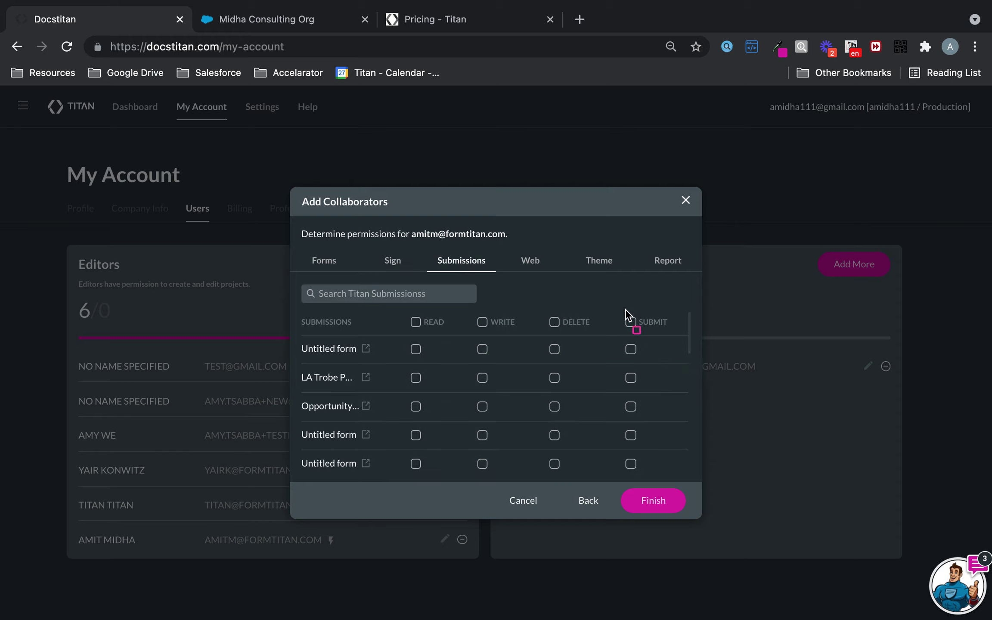
{"action": "mouse_move", "coordinate": [604, 305]}
{"action": "left_mouse_down"}
{"action": "mouse_move", "coordinate": [685, 445]}
{"action": "mouse_move", "coordinate": [683, 475]}
{"action": "left_mouse_up"}
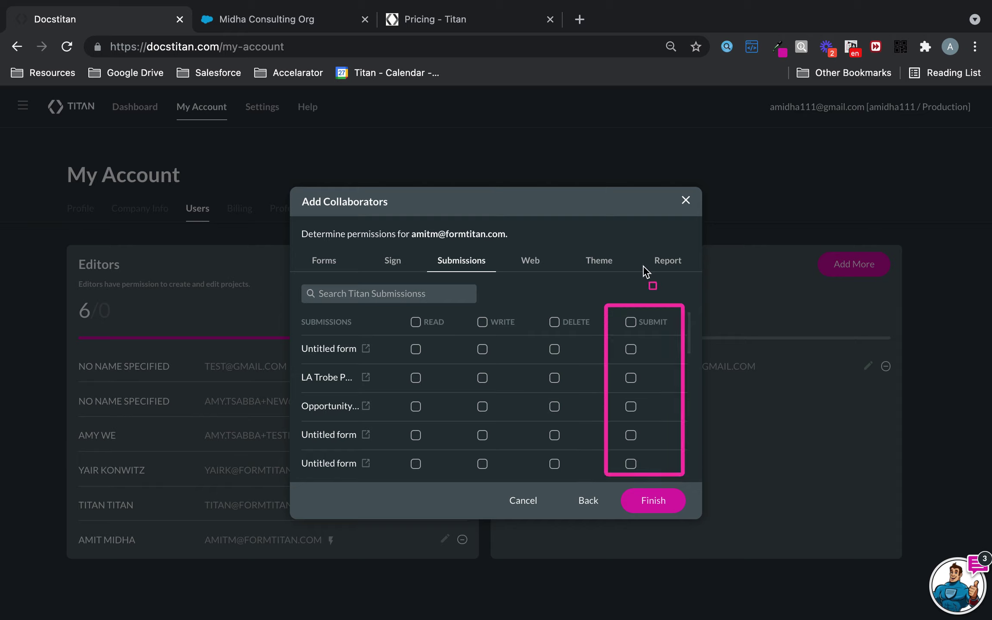
- Cycle through the Web, Theme and Report permissions, ending back on Forms
{"action": "left_click", "coordinate": [534, 263]}
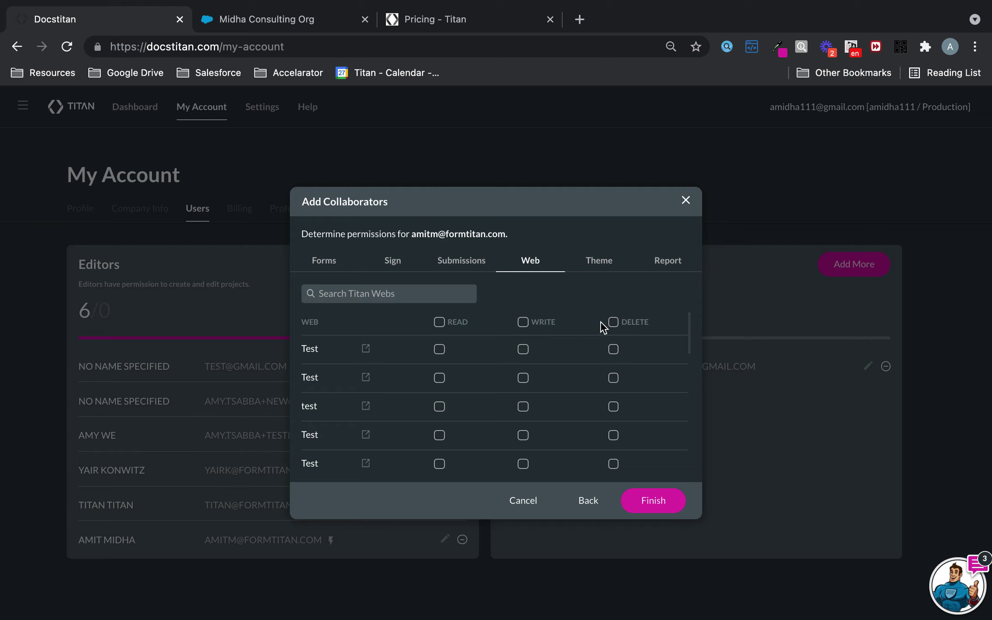
{"action": "left_click", "coordinate": [609, 265]}
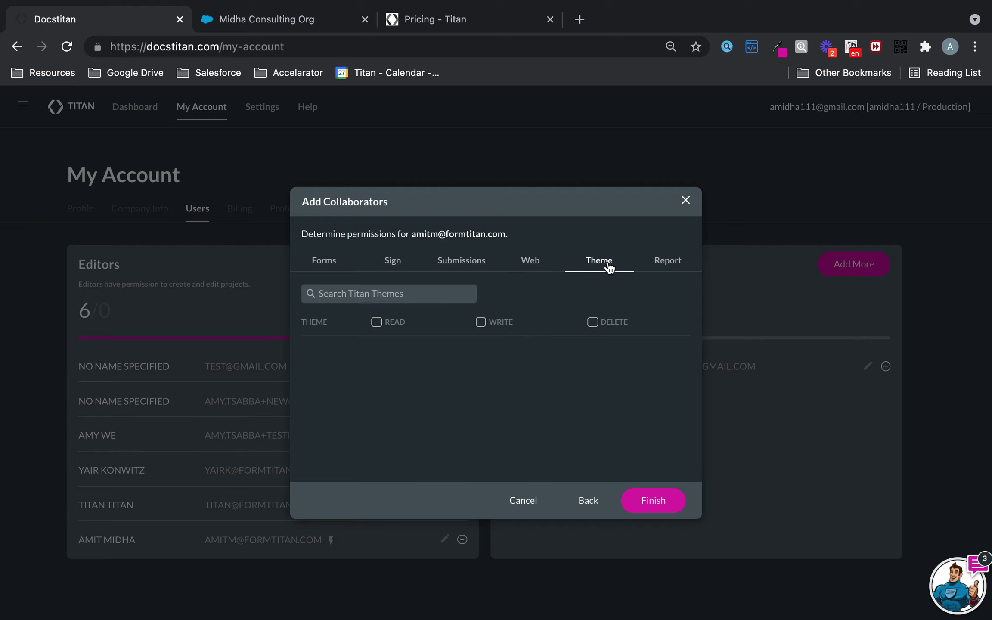
{"action": "left_click", "coordinate": [670, 268]}
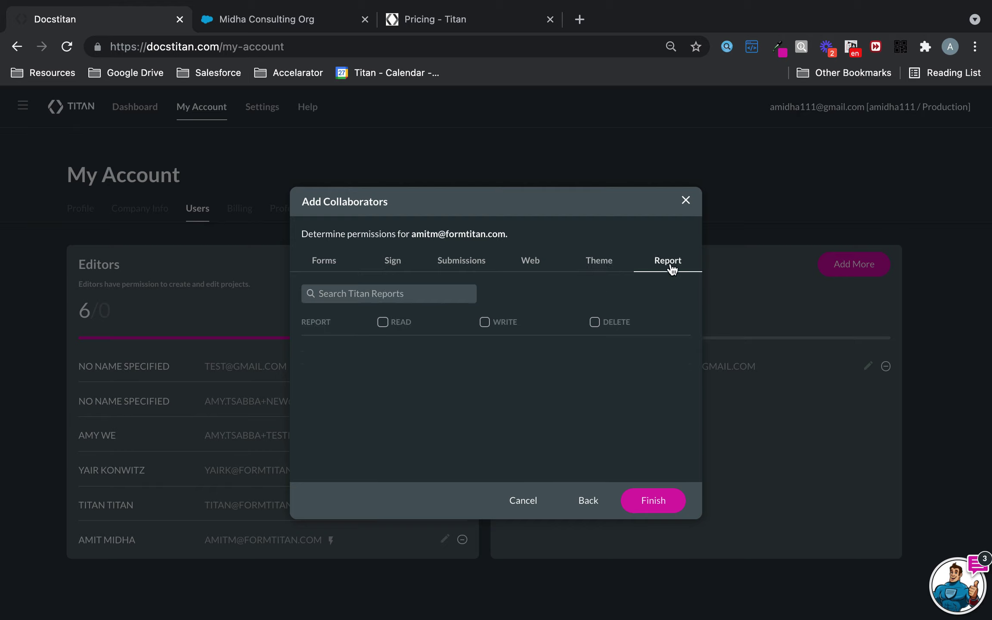
{"action": "left_click", "coordinate": [317, 263]}
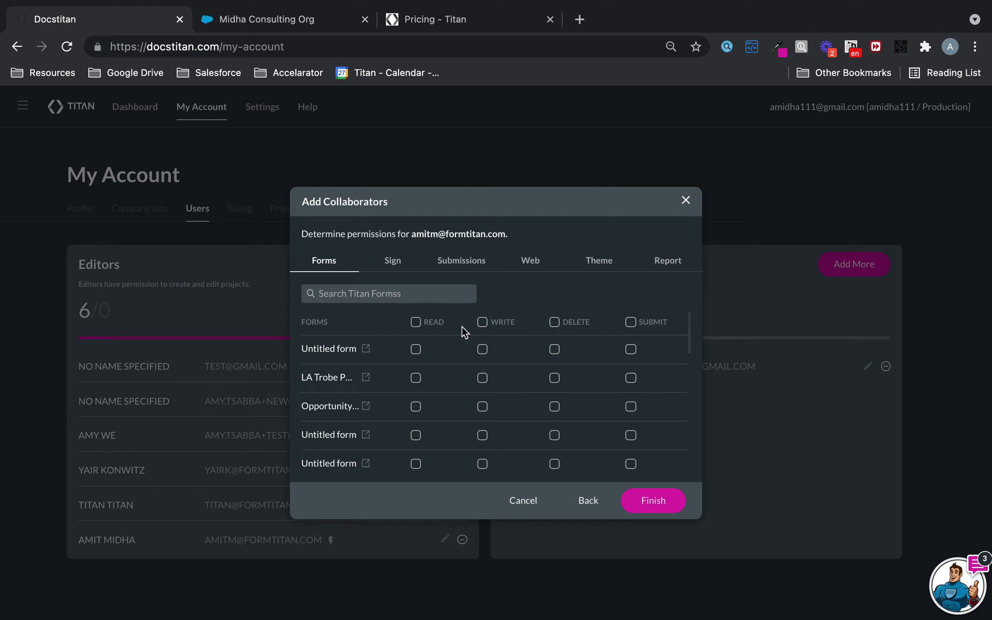
- Review the Forms Read/Write/Delete columns, then close Add Collaborators without adding anyone, leaving 1/999 seats
{"action": "mouse_move", "coordinate": [393, 311]}
{"action": "left_mouse_down"}
{"action": "mouse_move", "coordinate": [589, 353]}
{"action": "mouse_move", "coordinate": [603, 335]}
{"action": "left_mouse_up"}
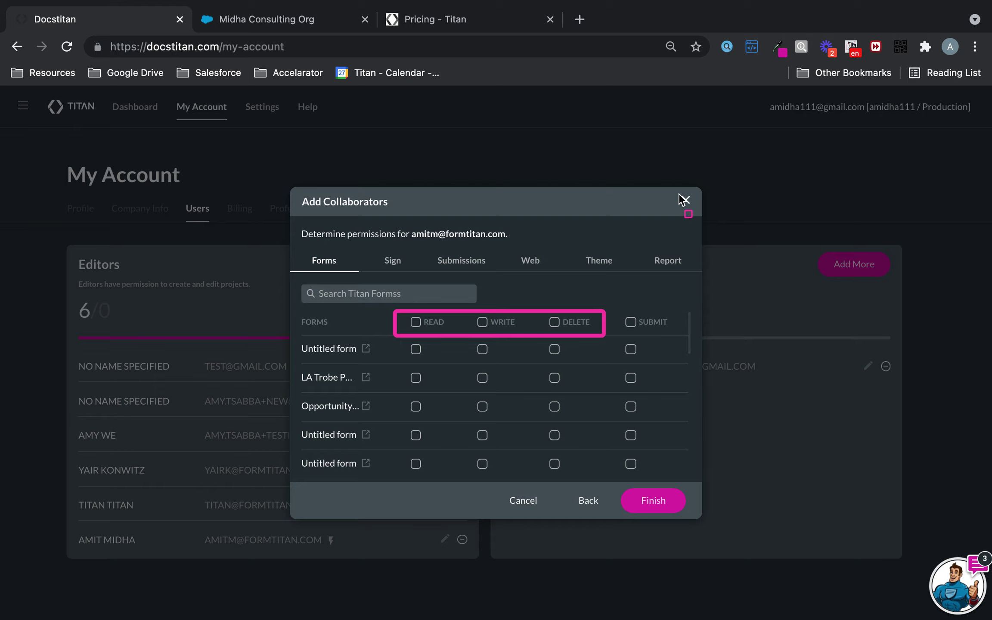
{"action": "key", "text": "Escape"}
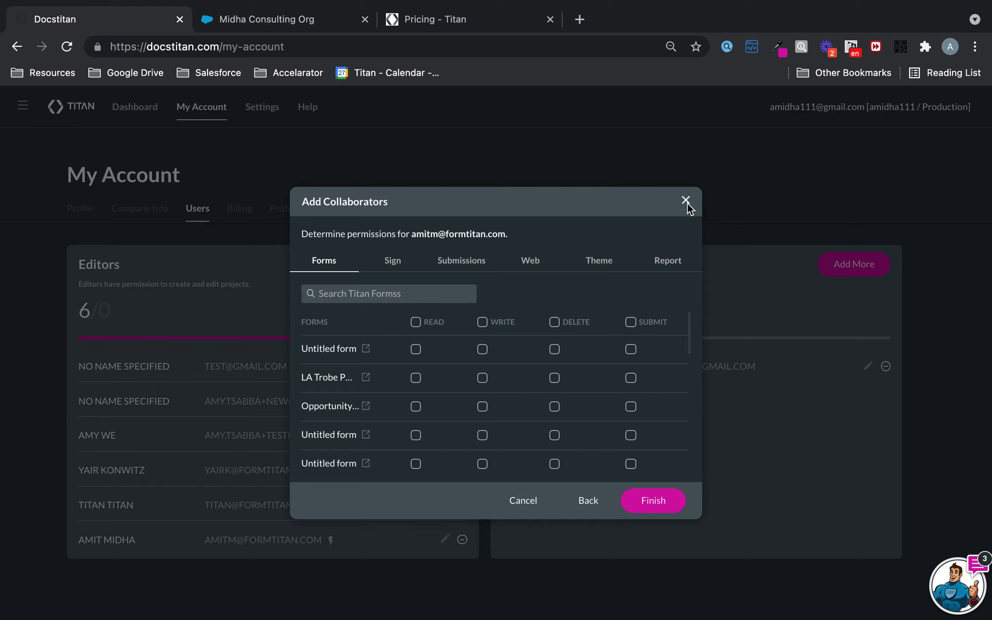
{"action": "left_click", "coordinate": [687, 202]}
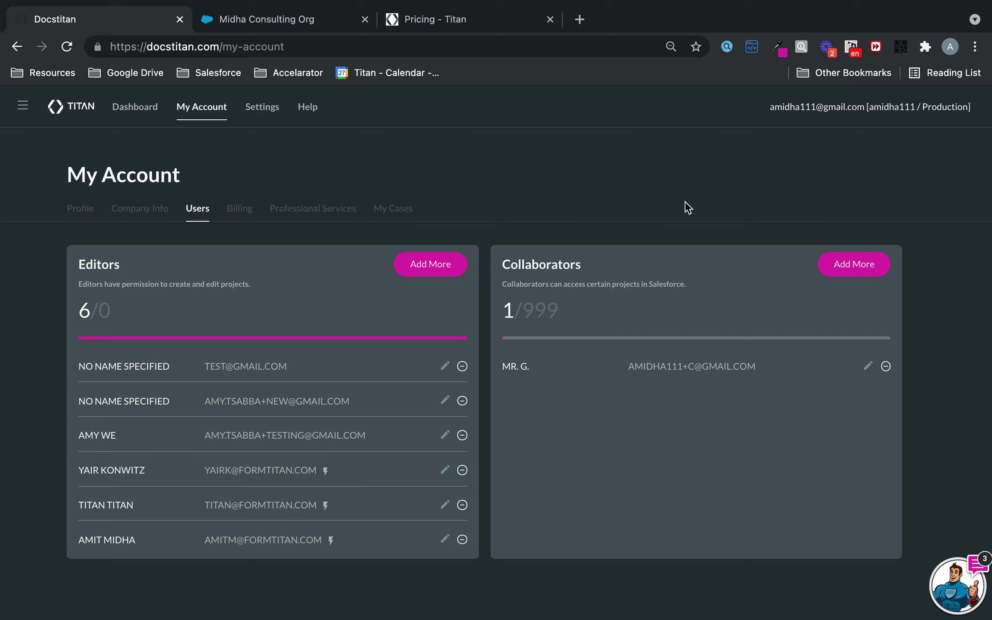